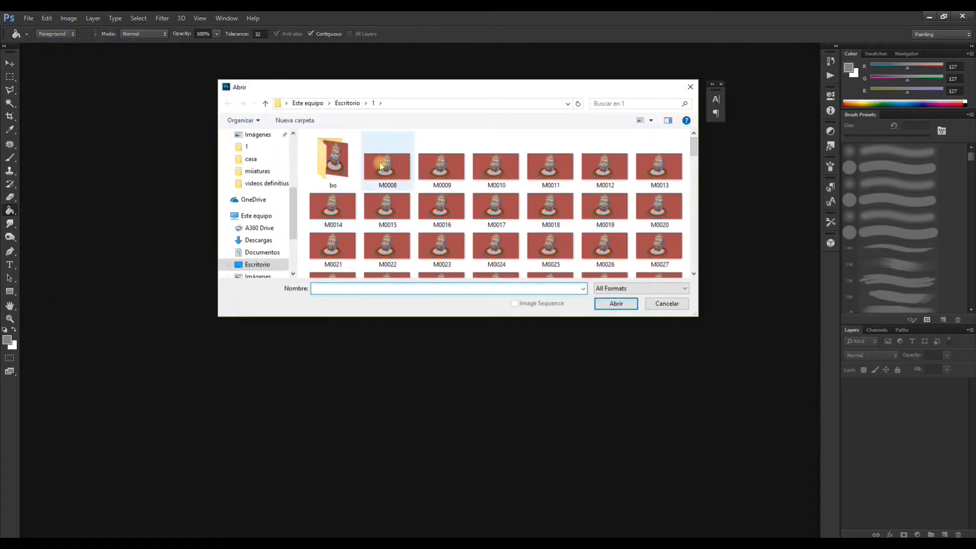
Step: Open the M0008 image sequence from folder 1 at 24 fps, continuing despite the gaps in it
{"action": "left_click", "coordinate": [401, 181]}
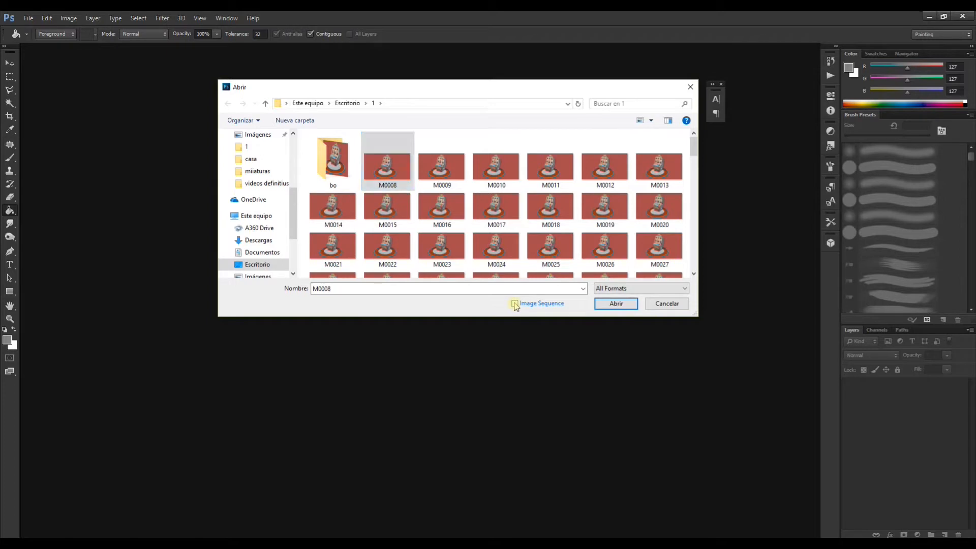
{"action": "left_click", "coordinate": [616, 305]}
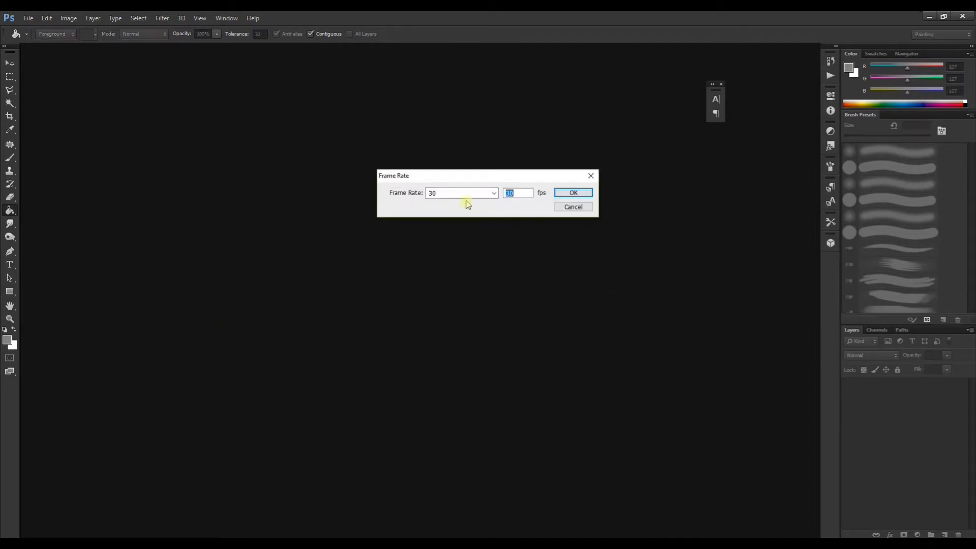
{"action": "left_click", "coordinate": [447, 195]}
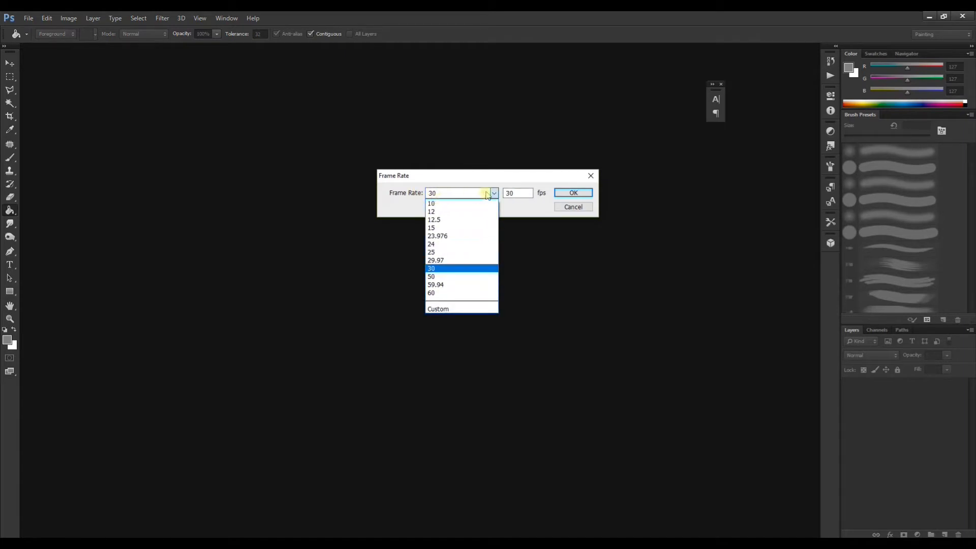
{"action": "left_click", "coordinate": [520, 196]}
{"action": "left_click_drag", "start_coordinate": [516, 194], "coordinate": [495, 194]}
{"action": "type", "text": "24"}
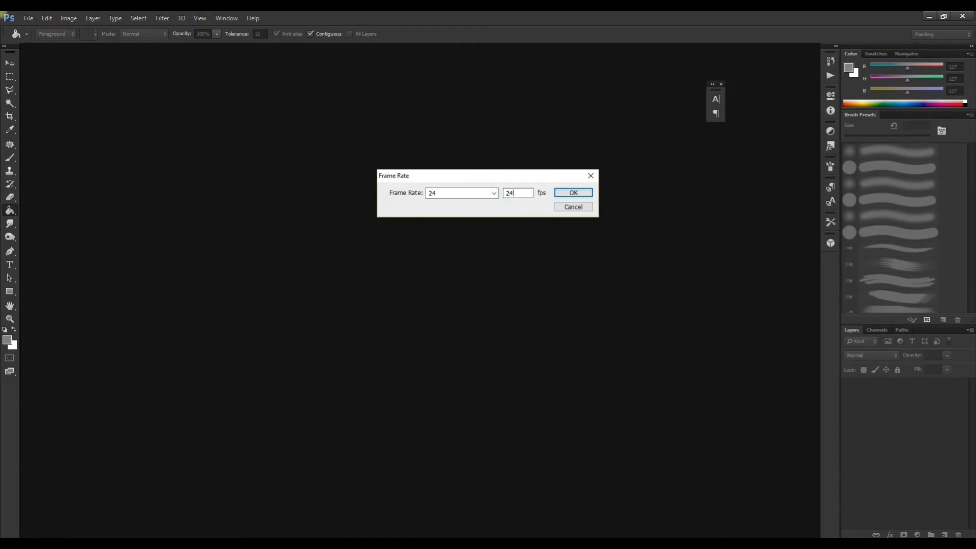
{"action": "left_click", "coordinate": [567, 194]}
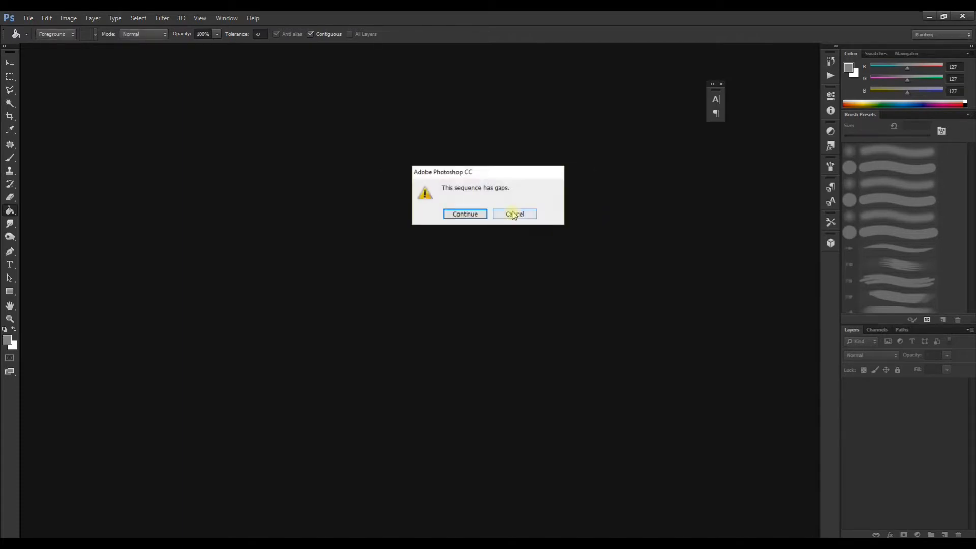
{"action": "left_click", "coordinate": [466, 214]}
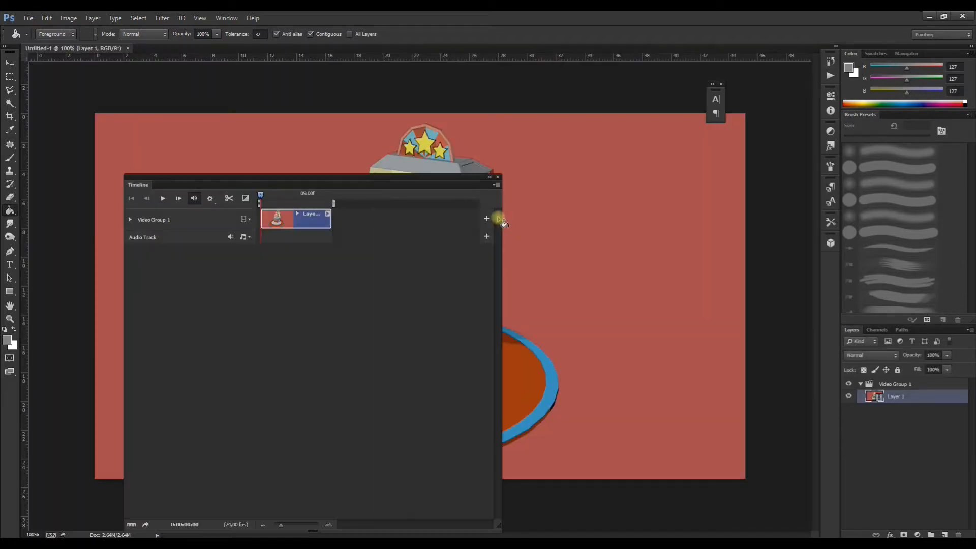
Step: Move the Timeline off the slot machine artwork and scrub the start of the clip for blank frames
{"action": "left_click_drag", "start_coordinate": [398, 182], "coordinate": [755, 144]}
{"action": "left_click_drag", "start_coordinate": [529, 134], "coordinate": [550, 122]}
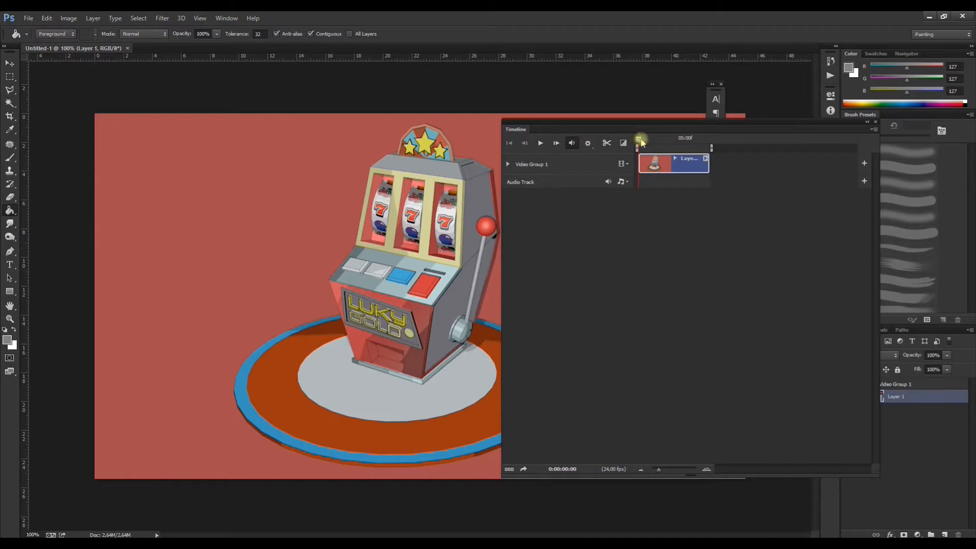
{"action": "left_click_drag", "start_coordinate": [641, 141], "coordinate": [656, 142]}
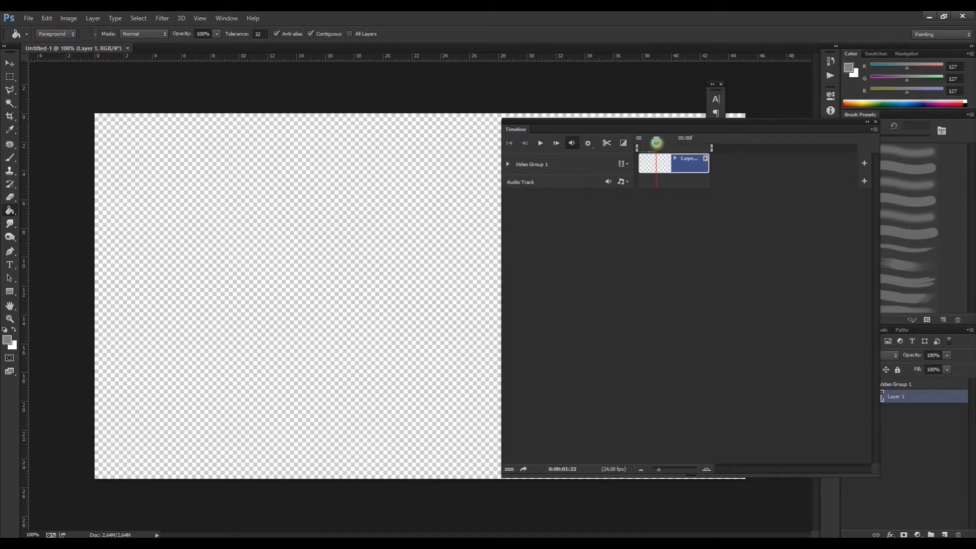
{"action": "left_click_drag", "start_coordinate": [657, 144], "coordinate": [657, 143]}
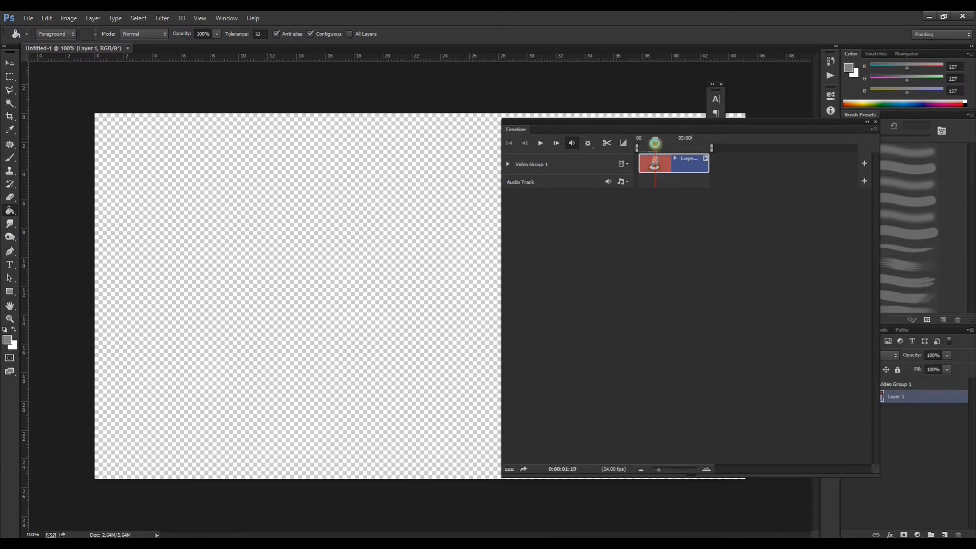
{"action": "left_click_drag", "start_coordinate": [657, 143], "coordinate": [659, 143]}
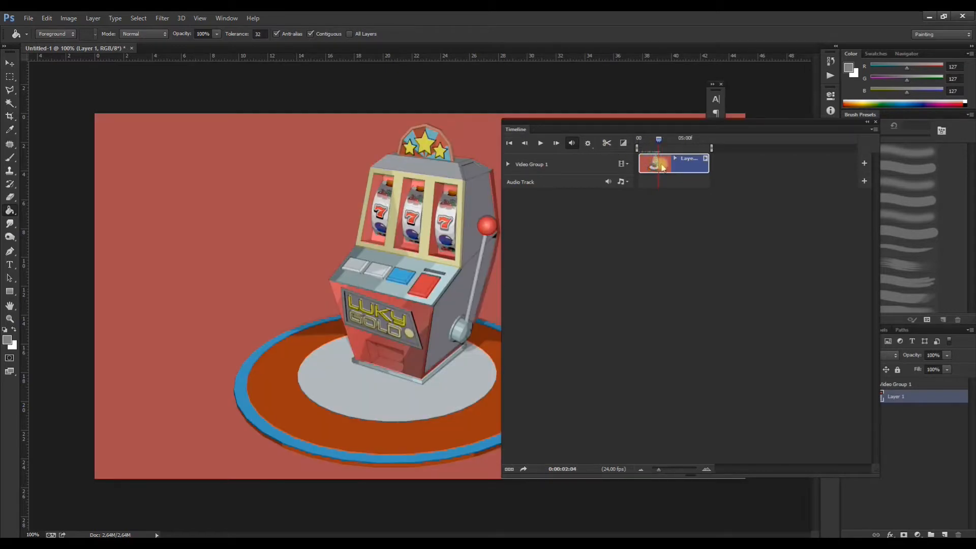
Step: Split the video clip at 0:00:03:04 on the timeline, just before a run of blank frames
{"action": "mouse_move", "coordinate": [659, 471]}
{"action": "left_mouse_down"}
{"action": "mouse_move", "coordinate": [676, 477]}
{"action": "mouse_move", "coordinate": [663, 470]}
{"action": "left_mouse_up"}
{"action": "left_click_drag", "start_coordinate": [702, 140], "coordinate": [724, 148]}
{"action": "left_click_drag", "start_coordinate": [665, 468], "coordinate": [698, 471]}
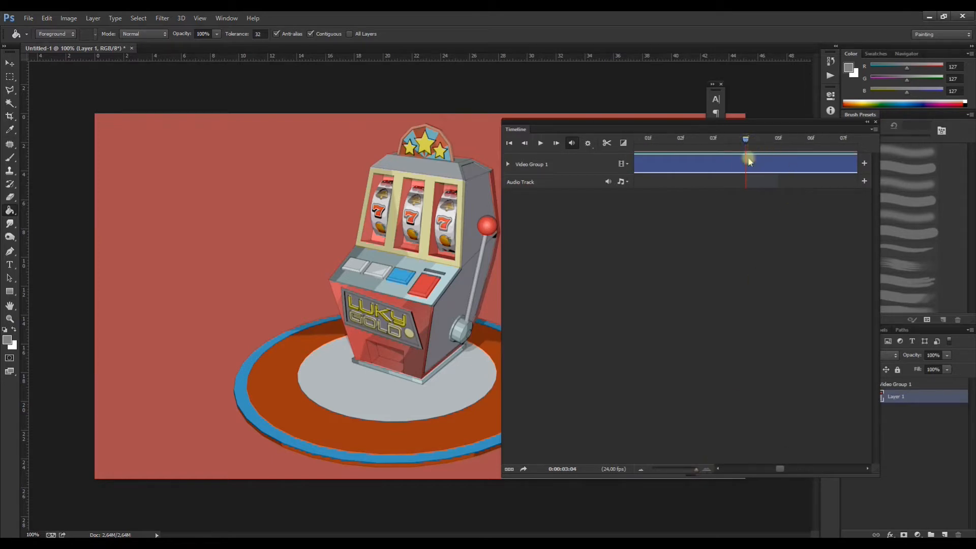
{"action": "left_click_drag", "start_coordinate": [486, 359], "coordinate": [299, 327]}
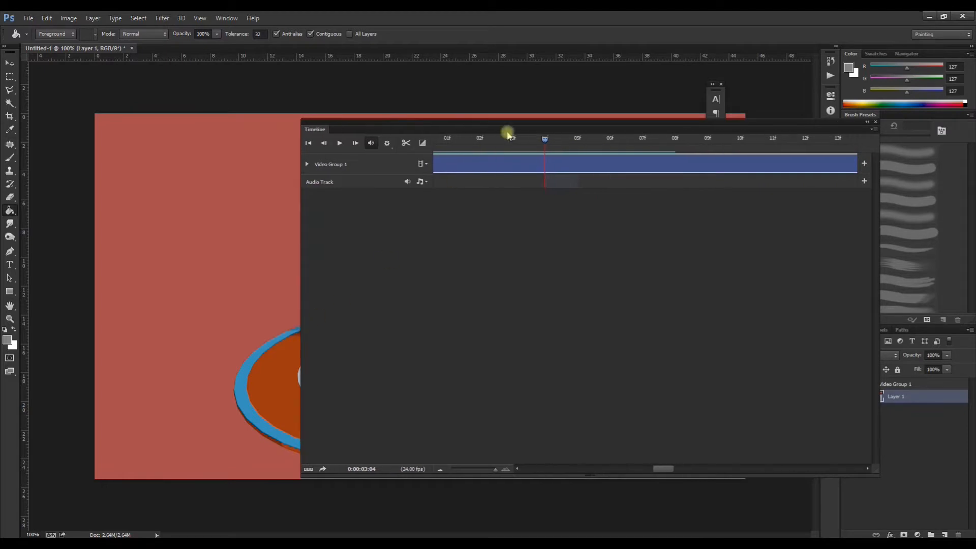
{"action": "mouse_move", "coordinate": [557, 147]}
{"action": "left_mouse_down"}
{"action": "mouse_move", "coordinate": [582, 142]}
{"action": "mouse_move", "coordinate": [550, 140]}
{"action": "left_mouse_up"}
{"action": "left_click", "coordinate": [406, 143]}
Step: Split the clip again at 0:00:04:07 and delete the blank segment between the two cuts
{"action": "left_click", "coordinate": [557, 161]}
{"action": "left_click_drag", "start_coordinate": [545, 145], "coordinate": [768, 152]}
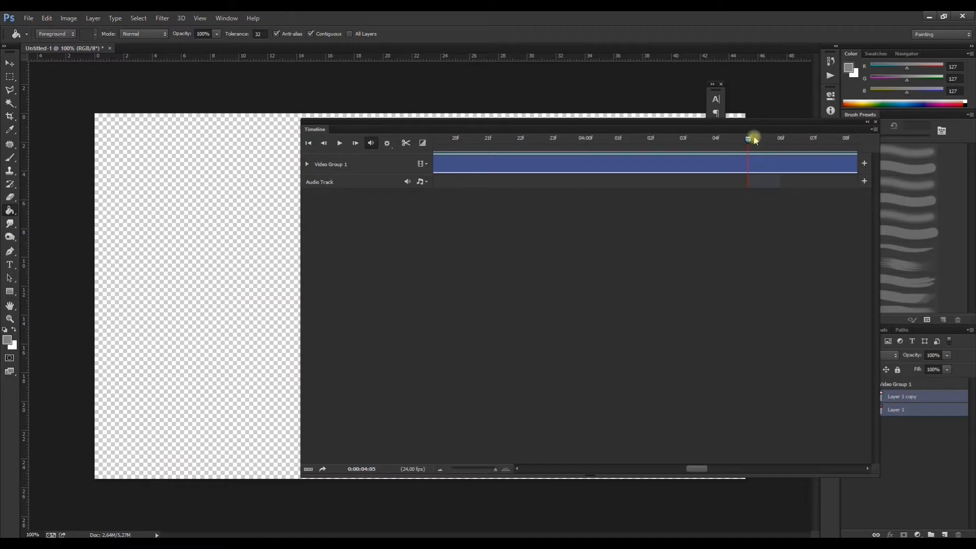
{"action": "left_click_drag", "start_coordinate": [751, 143], "coordinate": [811, 152]}
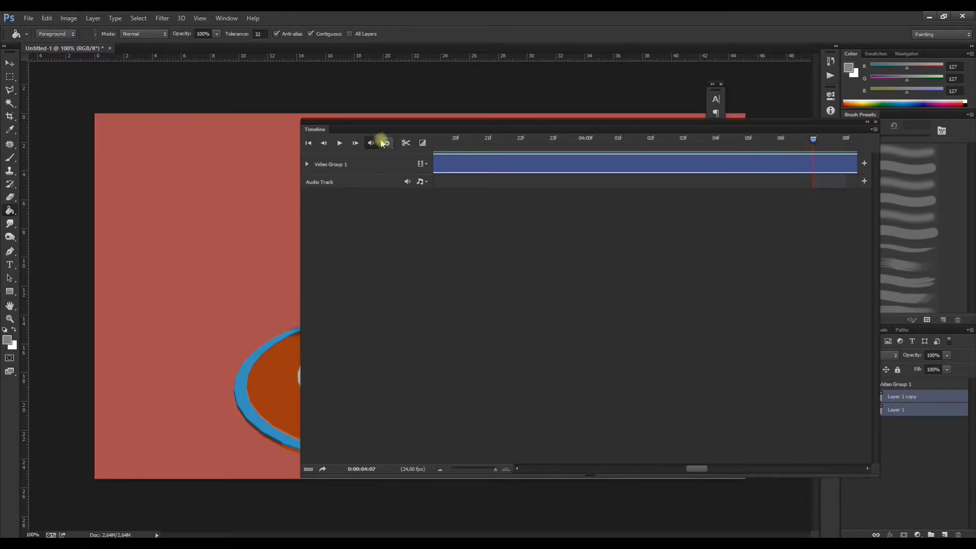
{"action": "left_click", "coordinate": [406, 143]}
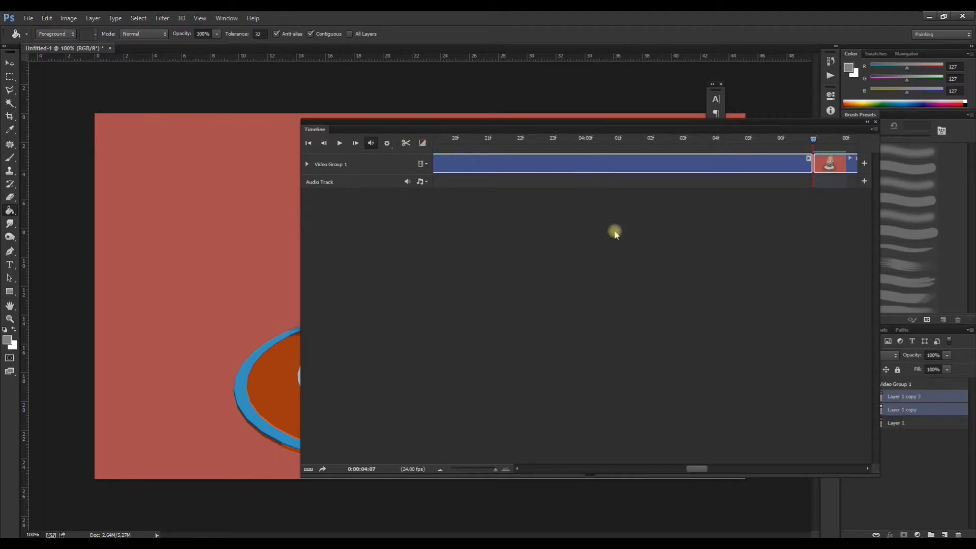
{"action": "left_click", "coordinate": [627, 168]}
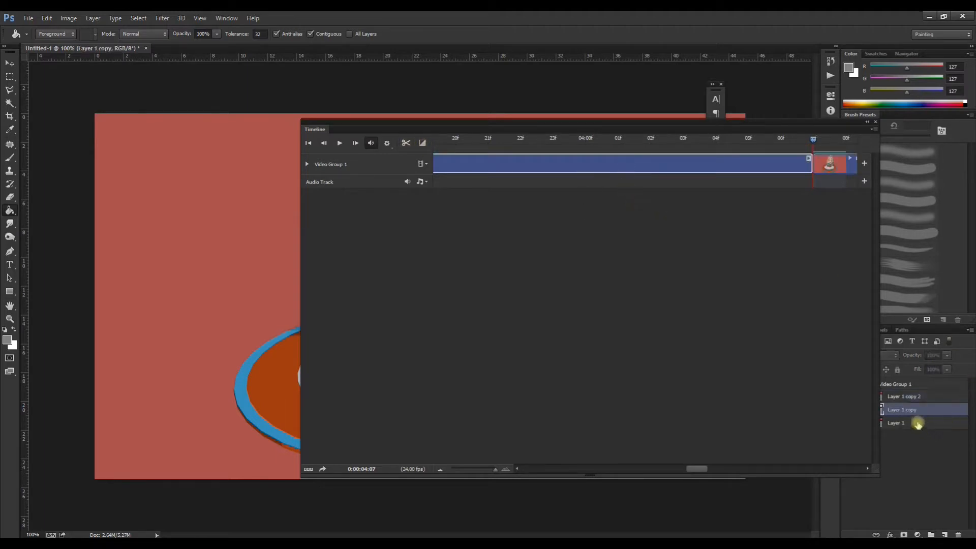
{"action": "key", "text": "Delete"}
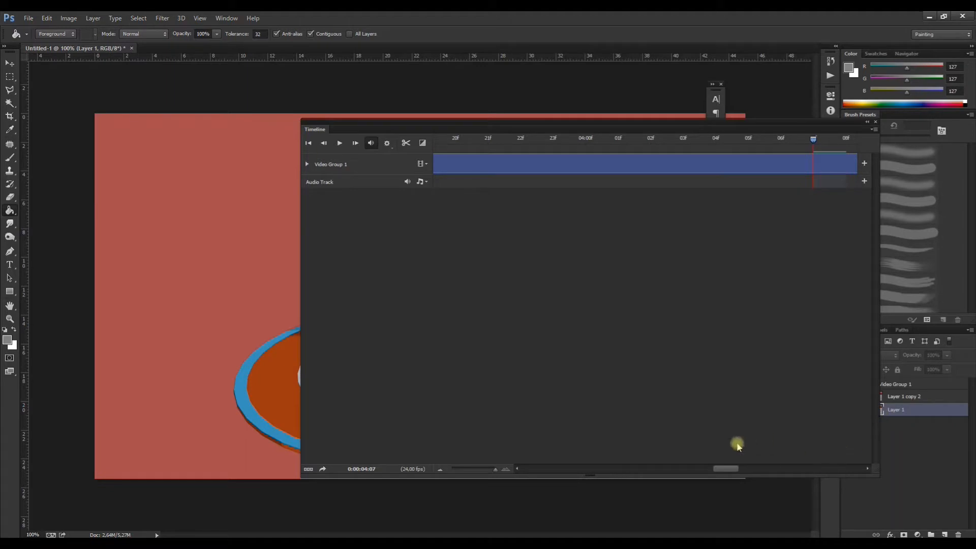
Step: Find the blank stretch inside the first clip and split that clip at 0:00:01:16
{"action": "left_click_drag", "start_coordinate": [497, 471], "coordinate": [465, 469]}
{"action": "mouse_move", "coordinate": [563, 142]}
{"action": "left_mouse_down"}
{"action": "mouse_move", "coordinate": [543, 145]}
{"action": "mouse_move", "coordinate": [545, 155]}
{"action": "mouse_move", "coordinate": [572, 144]}
{"action": "left_mouse_up"}
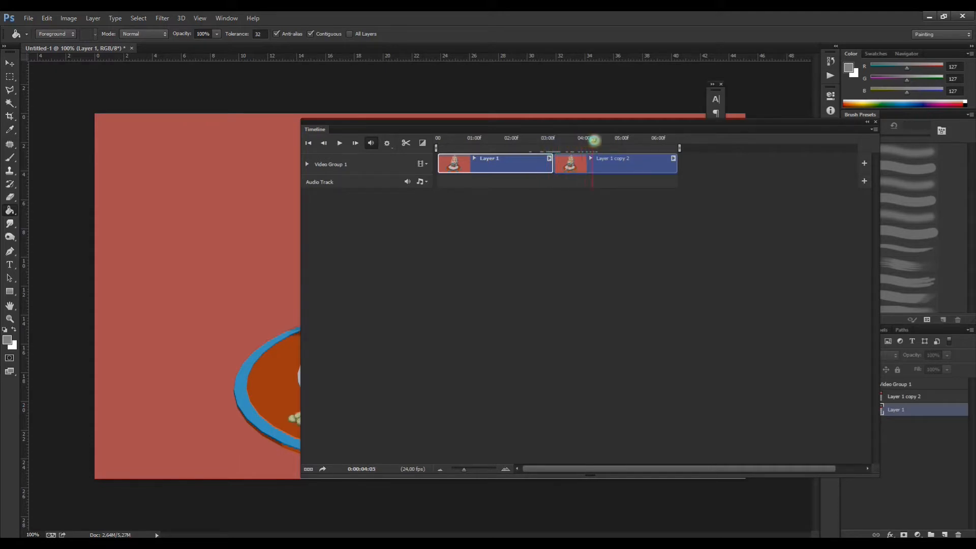
{"action": "left_click_drag", "start_coordinate": [596, 139], "coordinate": [699, 129]}
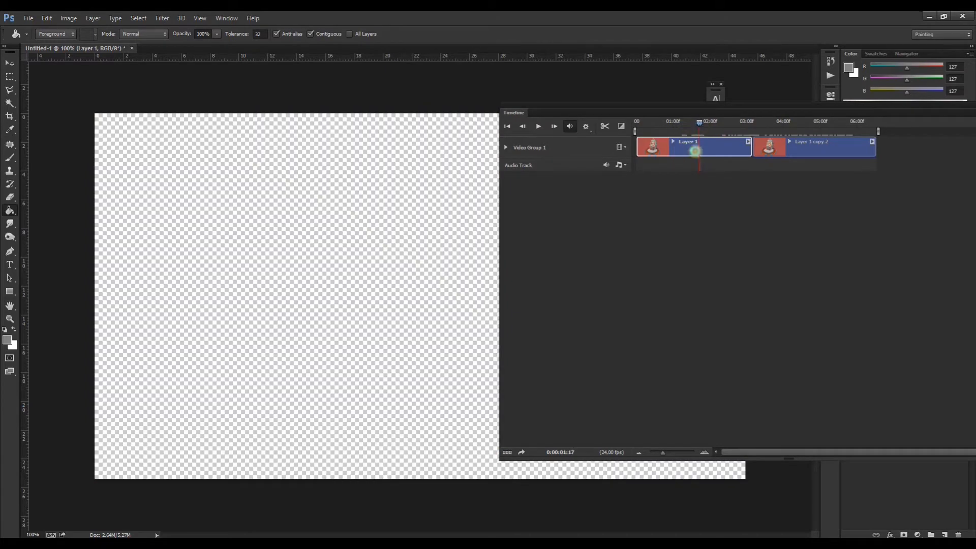
{"action": "left_click_drag", "start_coordinate": [663, 452], "coordinate": [686, 453]}
{"action": "left_click_drag", "start_coordinate": [845, 124], "coordinate": [816, 131]}
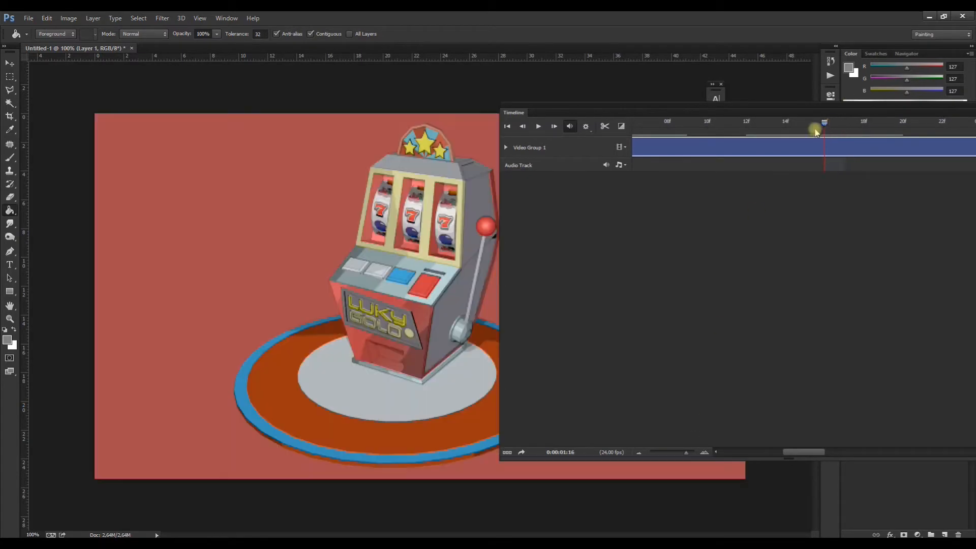
{"action": "left_click", "coordinate": [604, 126]}
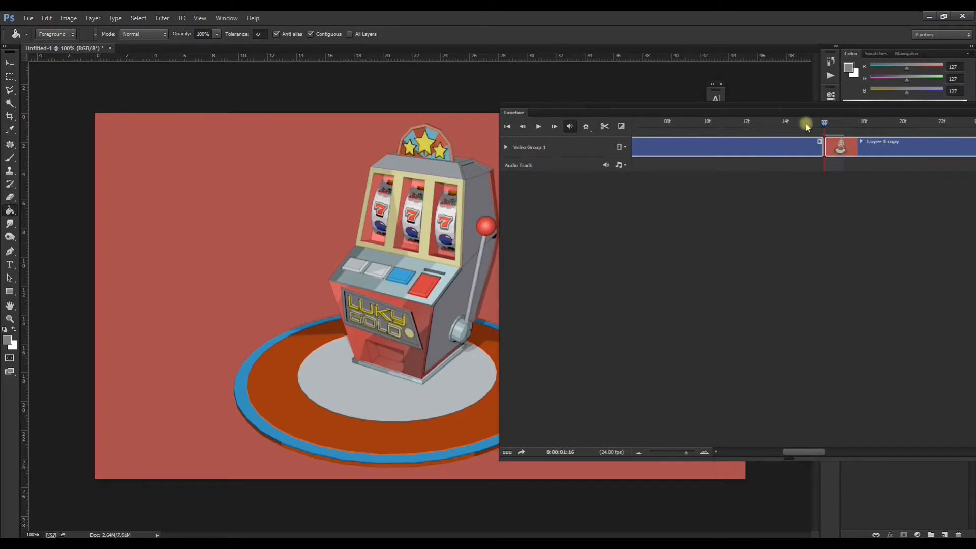
Step: Split the following segment at 0:00:02:01 and delete its blank part, Layer 1 copy
{"action": "mouse_move", "coordinate": [818, 109]}
{"action": "left_mouse_down"}
{"action": "mouse_move", "coordinate": [481, 141]}
{"action": "mouse_move", "coordinate": [450, 181]}
{"action": "mouse_move", "coordinate": [481, 192]}
{"action": "mouse_move", "coordinate": [687, 193]}
{"action": "mouse_move", "coordinate": [582, 200]}
{"action": "mouse_move", "coordinate": [604, 203]}
{"action": "mouse_move", "coordinate": [592, 203]}
{"action": "left_mouse_up"}
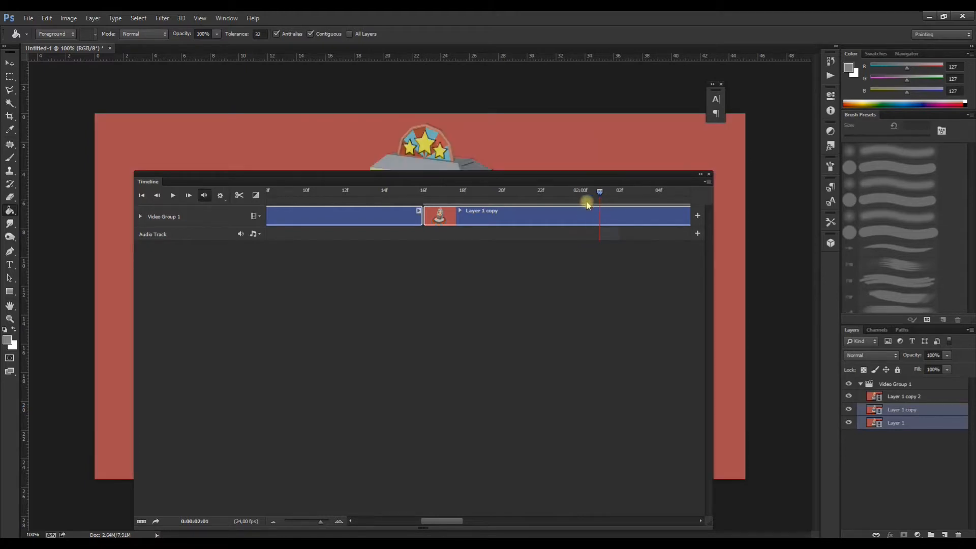
{"action": "left_click", "coordinate": [238, 196]}
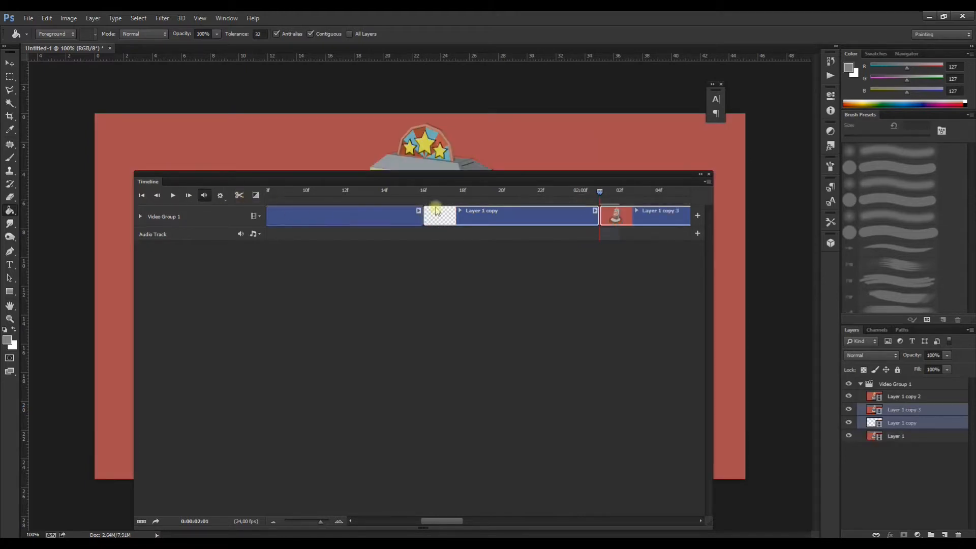
{"action": "left_click", "coordinate": [521, 225]}
{"action": "key", "text": "Delete"}
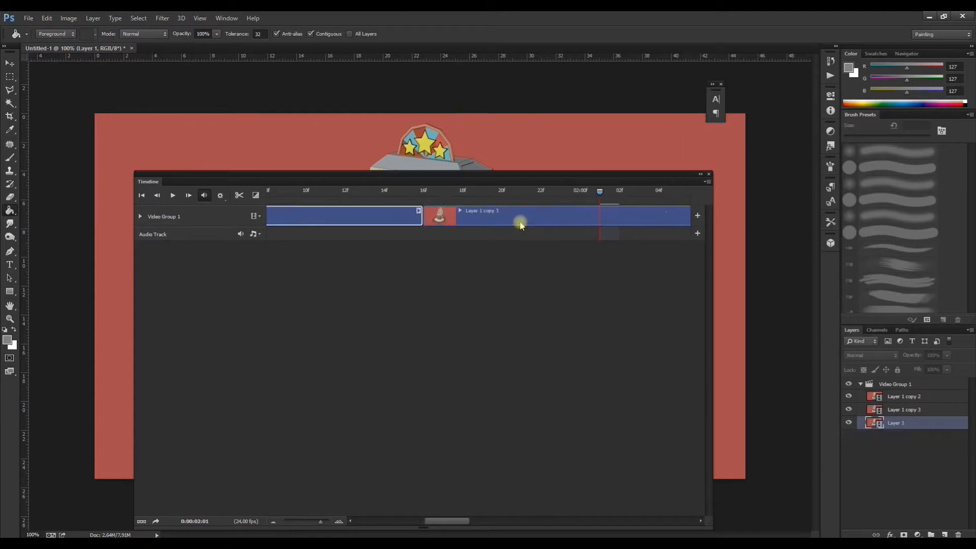
Step: Scrub the trimmed sequence, return to its first frame and play the animation to check it
{"action": "left_click_drag", "start_coordinate": [318, 524], "coordinate": [298, 521]}
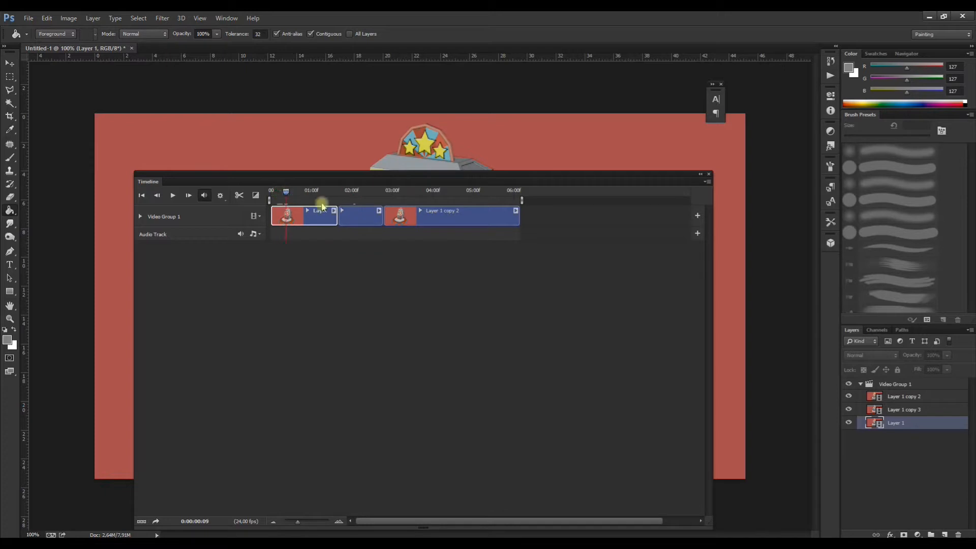
{"action": "left_click_drag", "start_coordinate": [358, 173], "coordinate": [578, 152]}
{"action": "left_click_drag", "start_coordinate": [543, 120], "coordinate": [685, 113]}
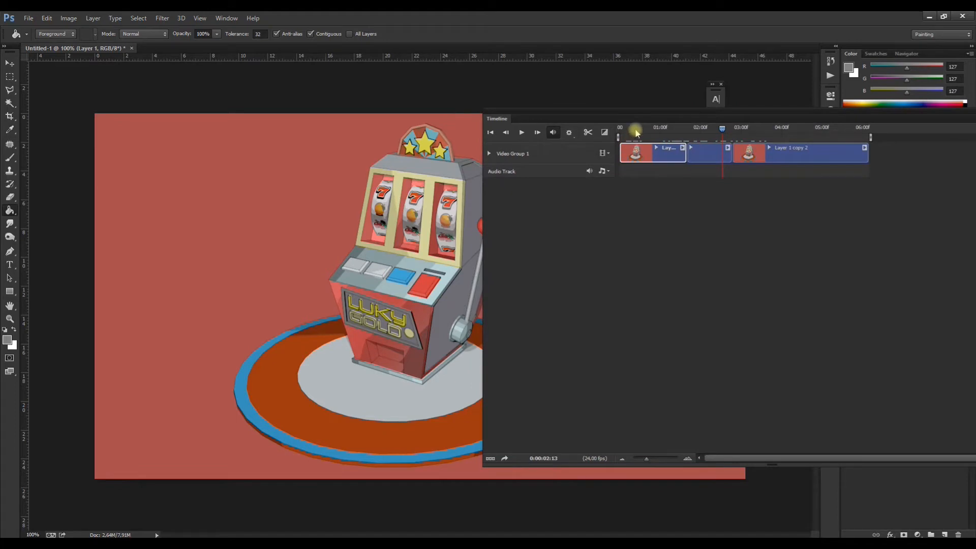
{"action": "left_click", "coordinate": [620, 128]}
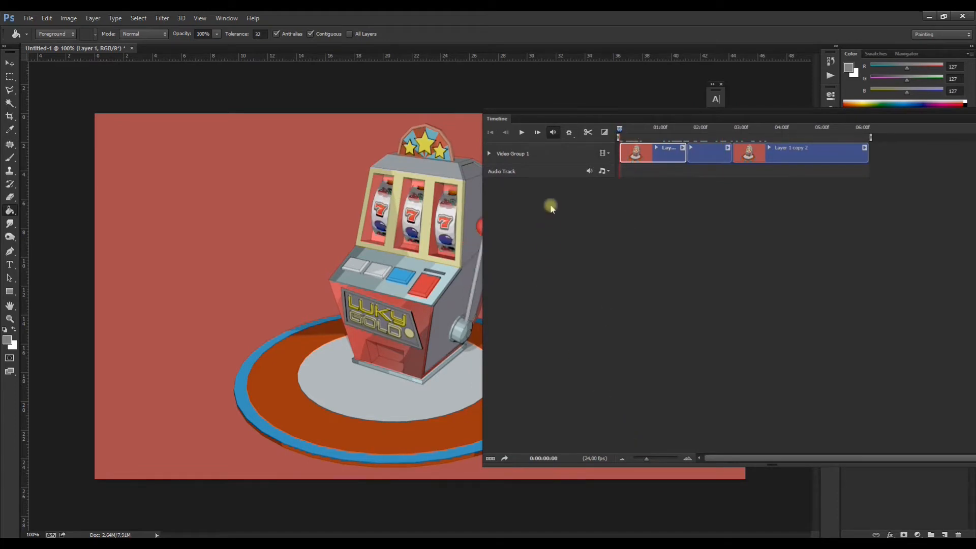
{"action": "left_click", "coordinate": [522, 132]}
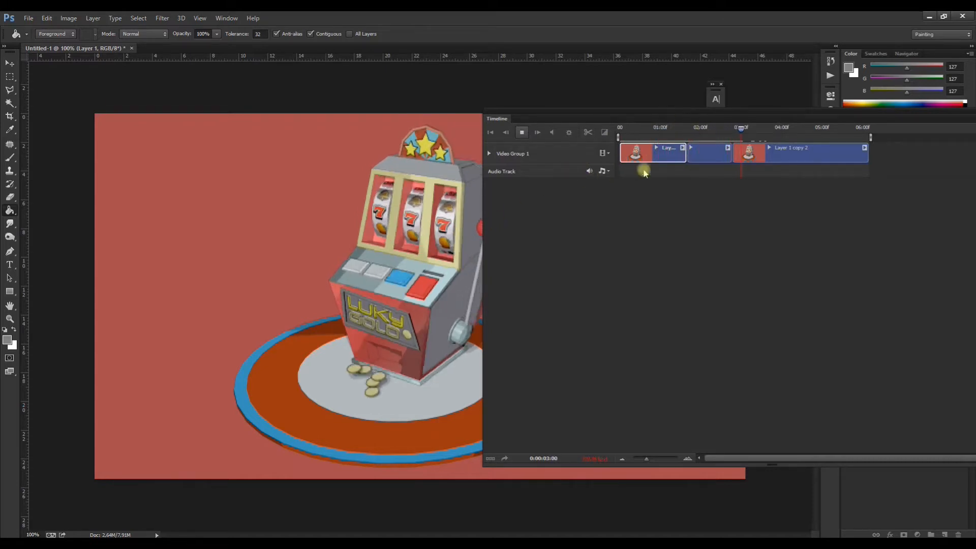
Step: Collapse the Timeline and park it above the canvas so the whole image is uncovered
{"action": "left_click_drag", "start_coordinate": [755, 111], "coordinate": [436, 127]}
{"action": "left_click", "coordinate": [726, 127]}
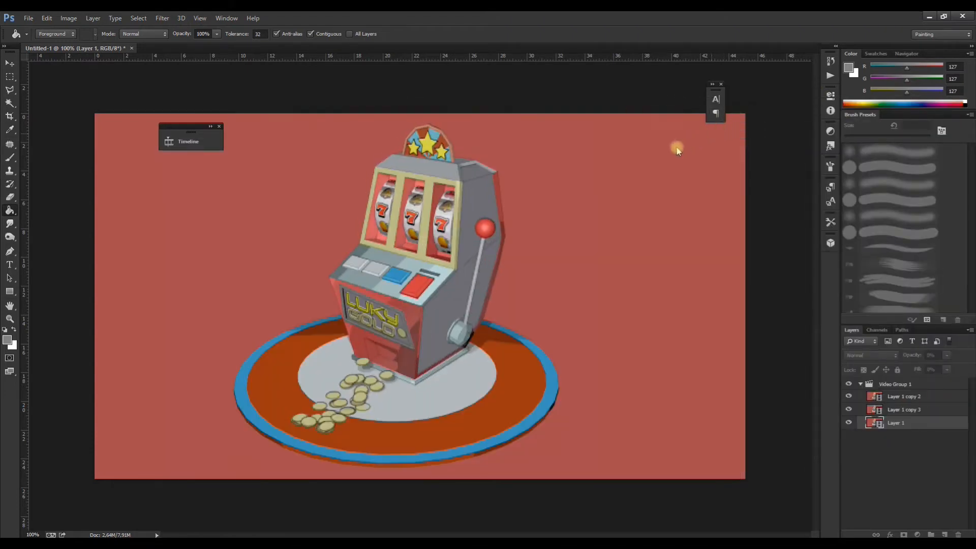
{"action": "left_click", "coordinate": [201, 144]}
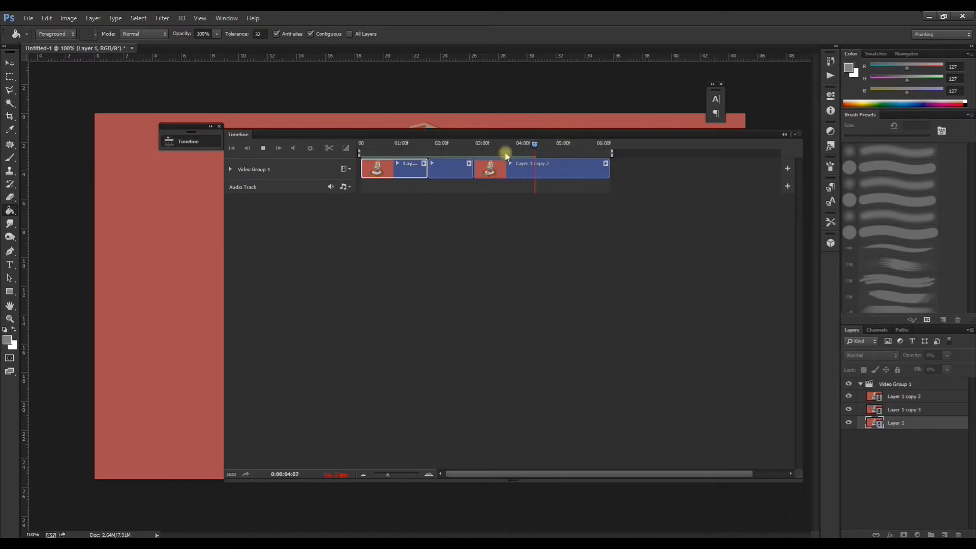
{"action": "left_click", "coordinate": [784, 135]}
{"action": "left_click_drag", "start_coordinate": [174, 125], "coordinate": [113, 79]}
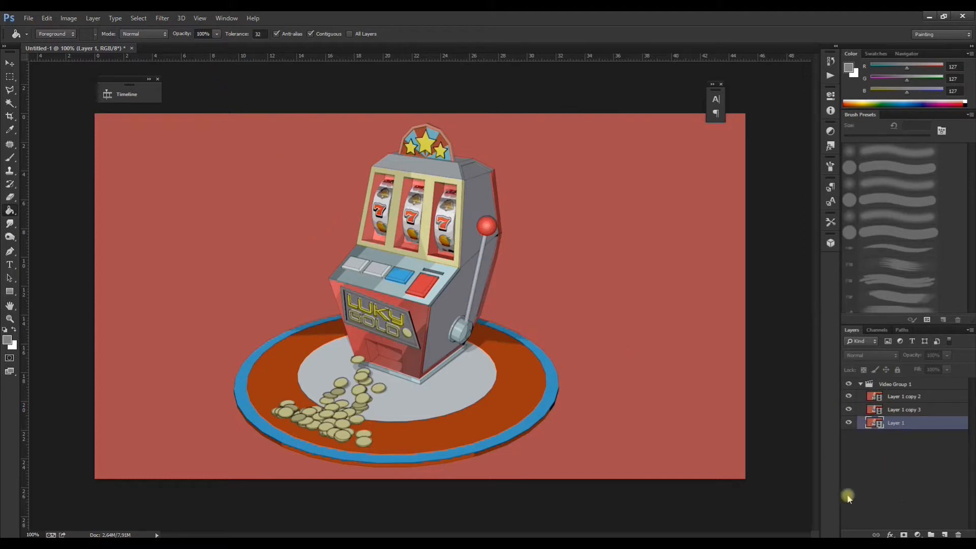
Step: Add a Hue/Saturation adjustment layer within Video Group 1 and shift the hue to about -13
{"action": "left_click", "coordinate": [896, 387]}
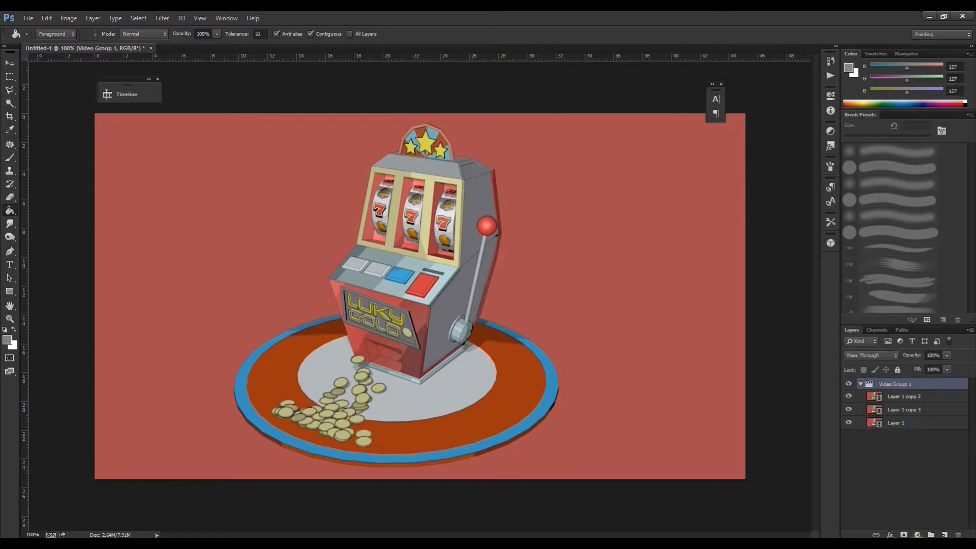
{"action": "left_click", "coordinate": [918, 535]}
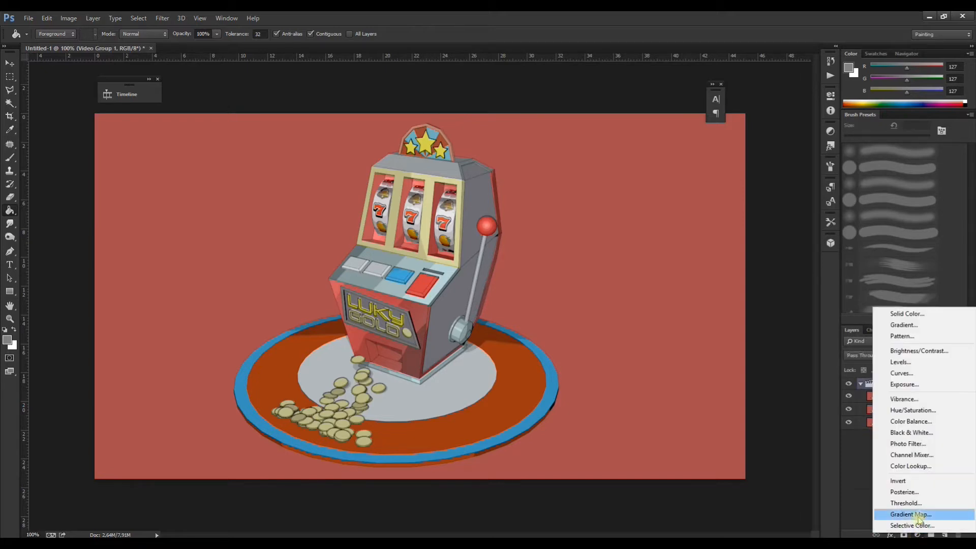
{"action": "left_click", "coordinate": [911, 412]}
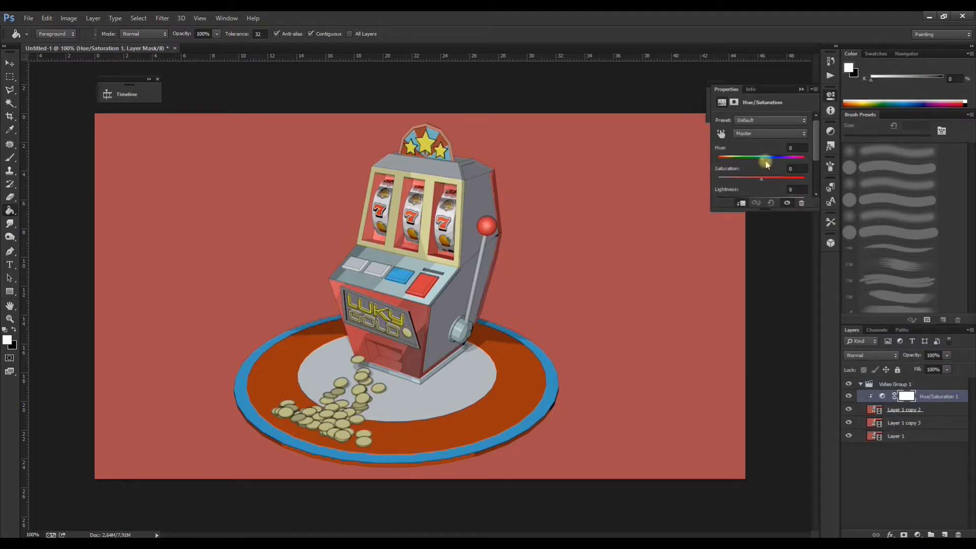
{"action": "left_click_drag", "start_coordinate": [765, 161], "coordinate": [759, 159]}
{"action": "left_click_drag", "start_coordinate": [762, 161], "coordinate": [758, 161]}
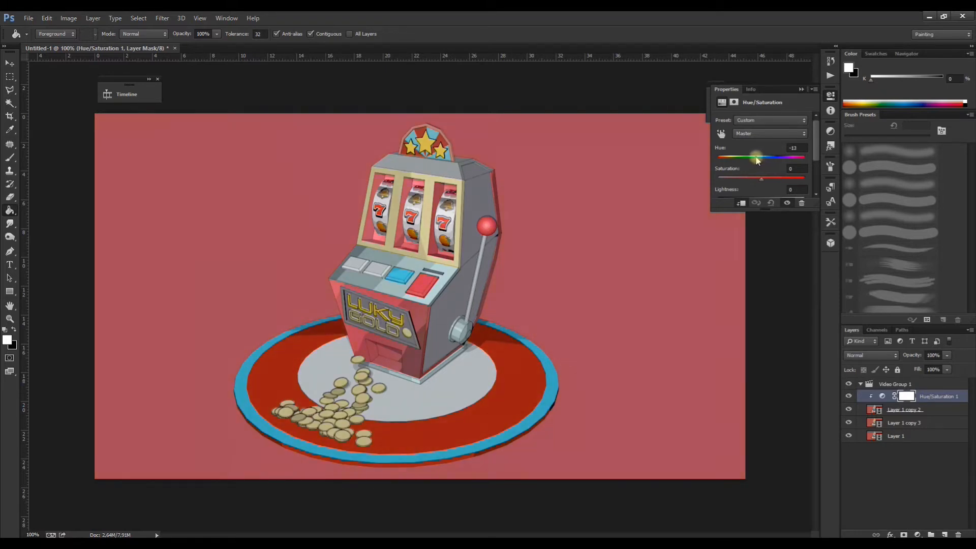
Step: Readjust the Hue/Saturation 1 hue until the background is a slightly warmer red, and collapse its settings
{"action": "left_click_drag", "start_coordinate": [749, 161], "coordinate": [759, 184]}
{"action": "left_click", "coordinate": [800, 90]}
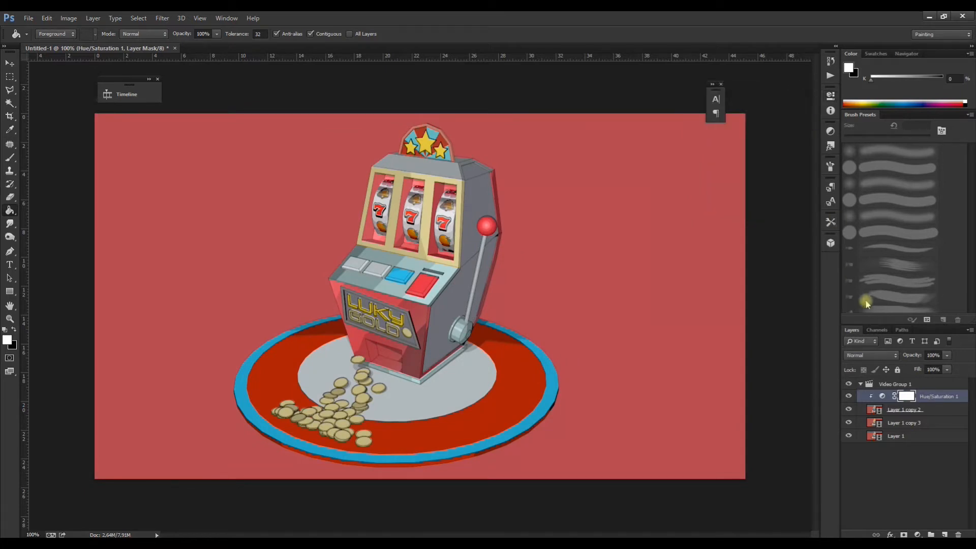
Step: Add a Levels adjustment layer within Video Group 1, moving the white input inward to brighten the image and adjusting the shadow level
{"action": "left_click", "coordinate": [891, 385]}
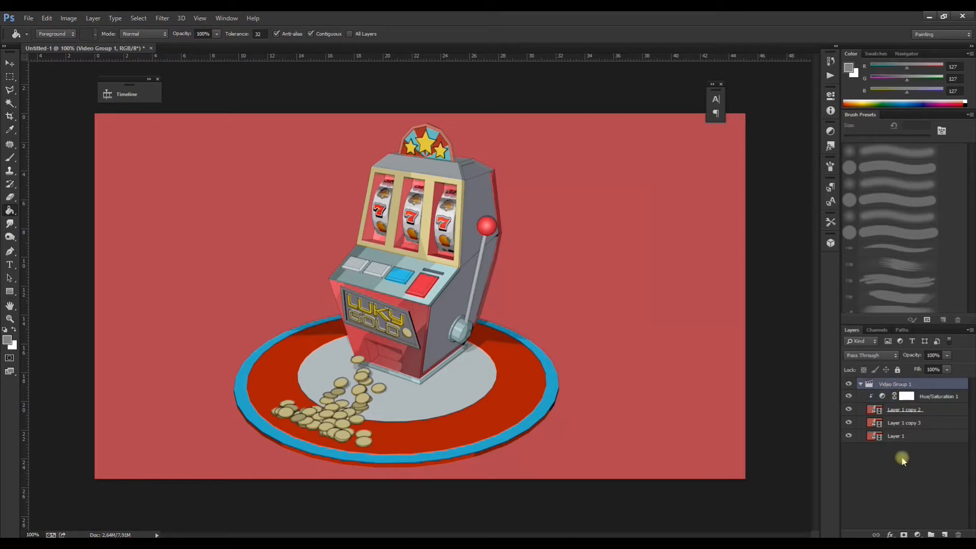
{"action": "left_click", "coordinate": [918, 535]}
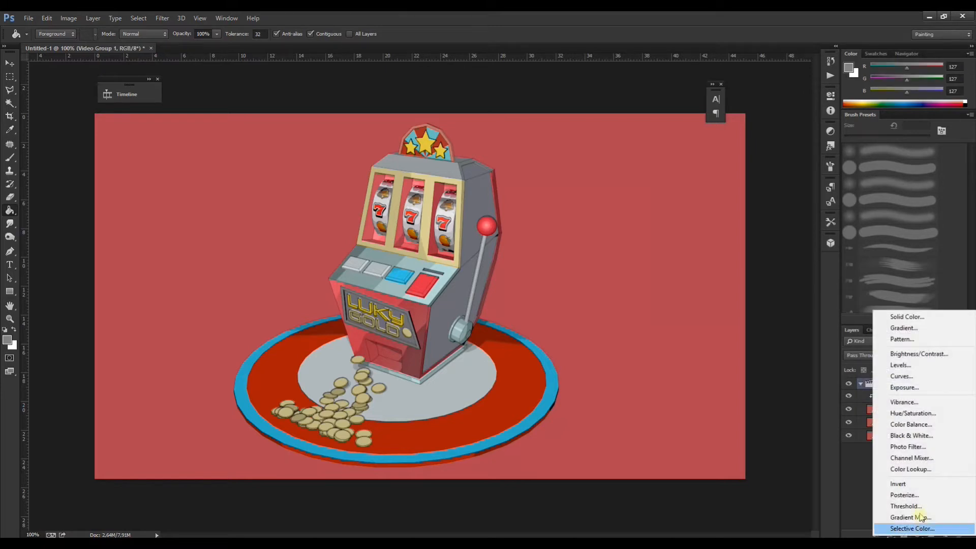
{"action": "left_click", "coordinate": [898, 365]}
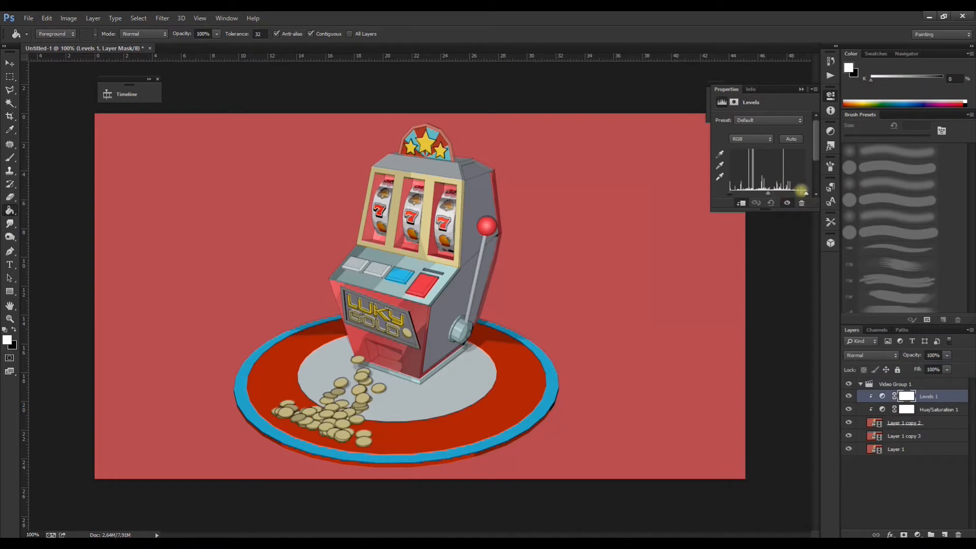
{"action": "left_click_drag", "start_coordinate": [804, 197], "coordinate": [770, 199]}
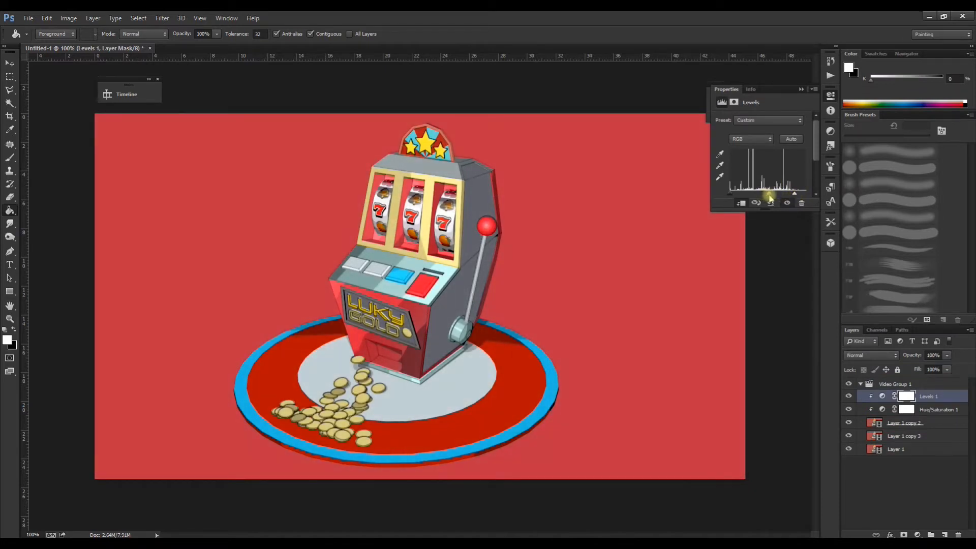
{"action": "left_click_drag", "start_coordinate": [732, 196], "coordinate": [771, 196]}
{"action": "left_click", "coordinate": [801, 89]}
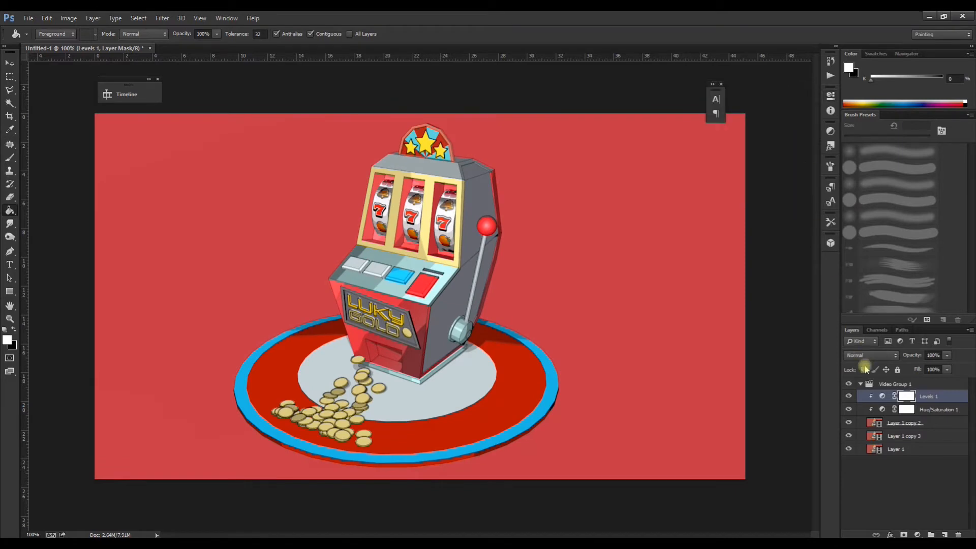
Step: Add a Color Balance adjustment layer in Video Group 1 with midtones at +8 red, +22 green and about +32 blue
{"action": "left_click", "coordinate": [888, 385]}
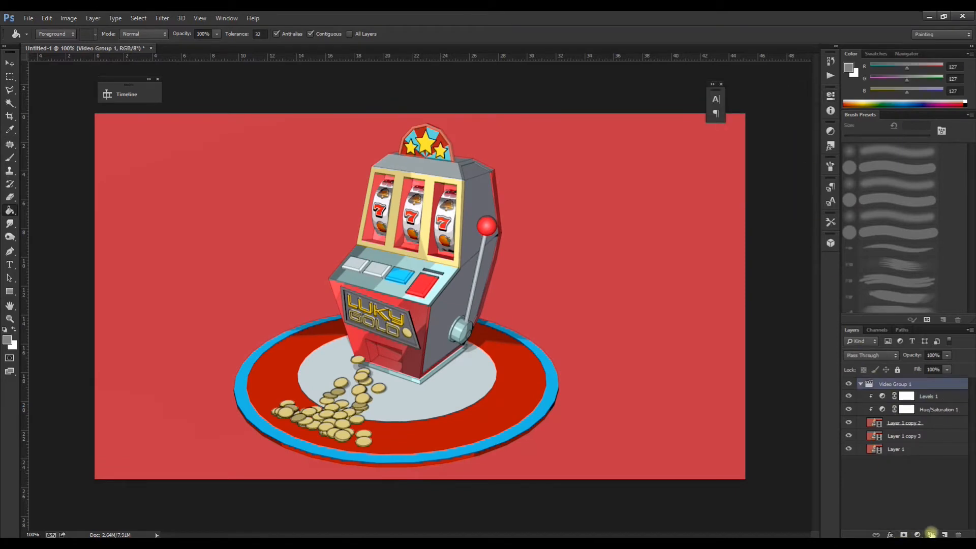
{"action": "left_click", "coordinate": [918, 535]}
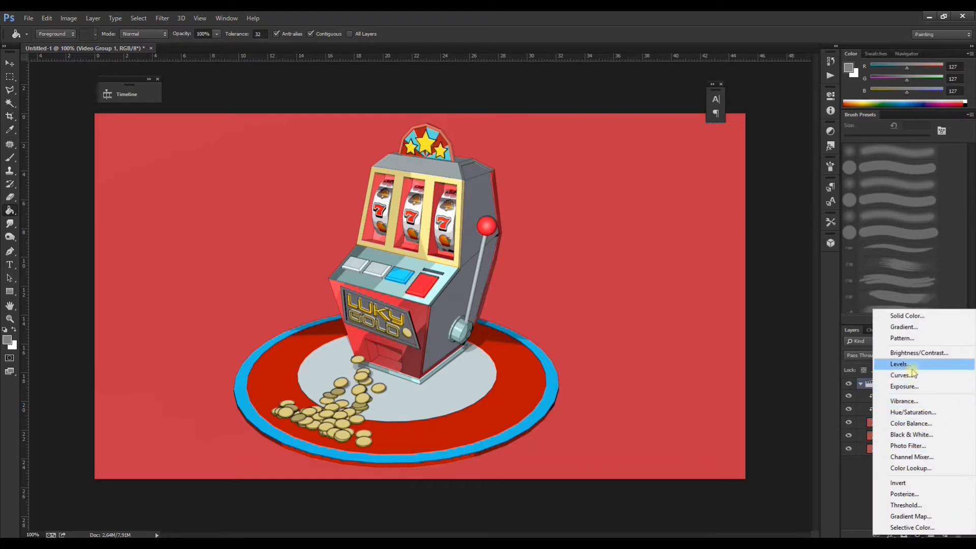
{"action": "left_click", "coordinate": [910, 424]}
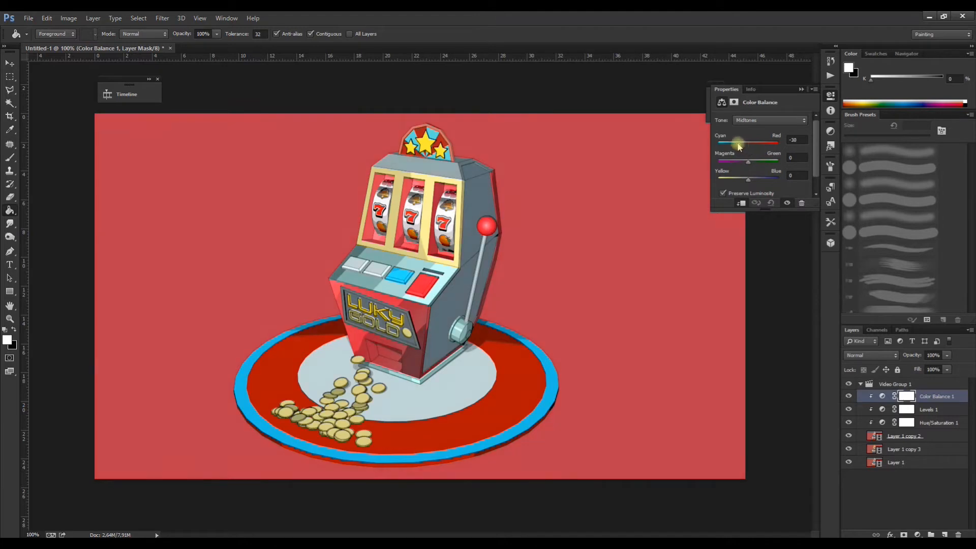
{"action": "left_click_drag", "start_coordinate": [730, 146], "coordinate": [753, 153]}
{"action": "left_click_drag", "start_coordinate": [734, 161], "coordinate": [753, 166]}
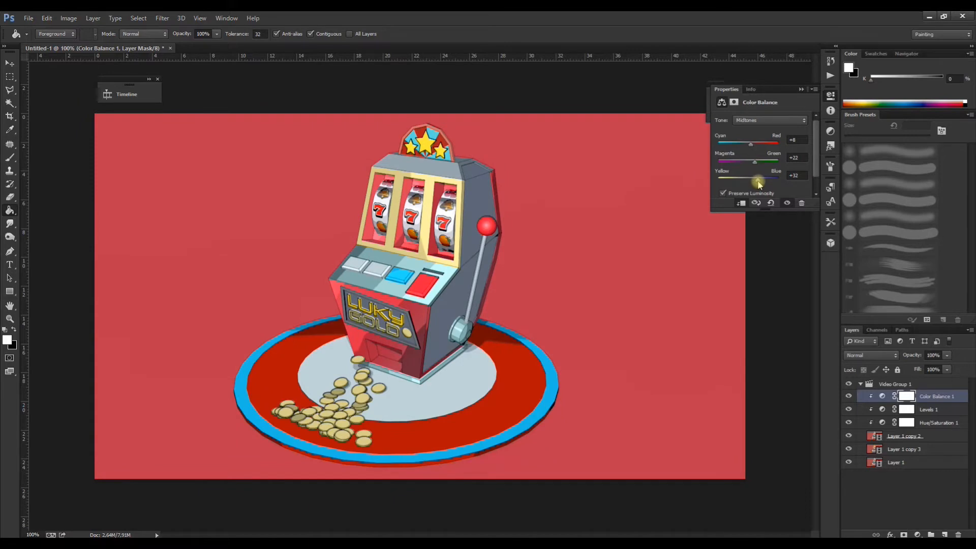
{"action": "left_click", "coordinate": [802, 89]}
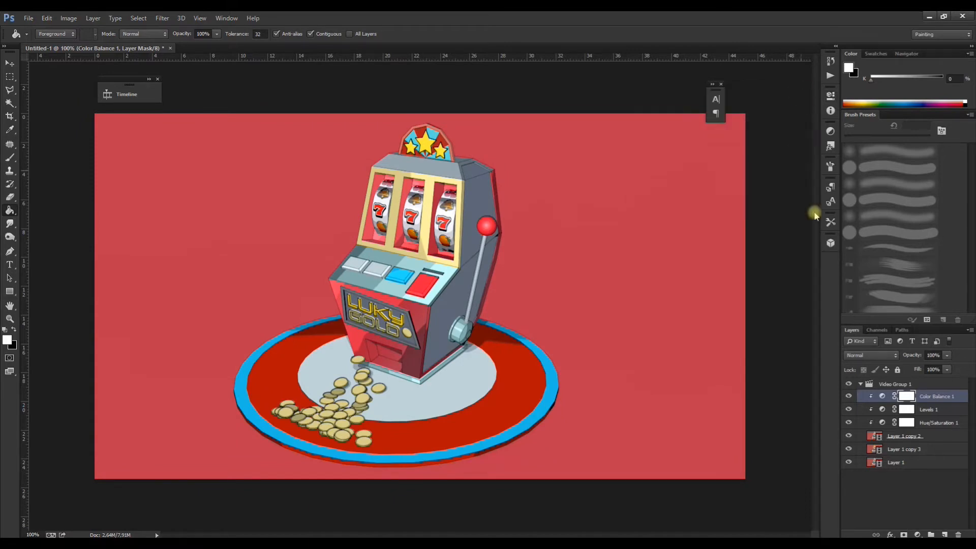
Step: Reopen the Timeline, inspect the Video Group 1 track, scrub to 0:00:01:09 and move the window clear of the canvas edge
{"action": "left_click", "coordinate": [887, 387]}
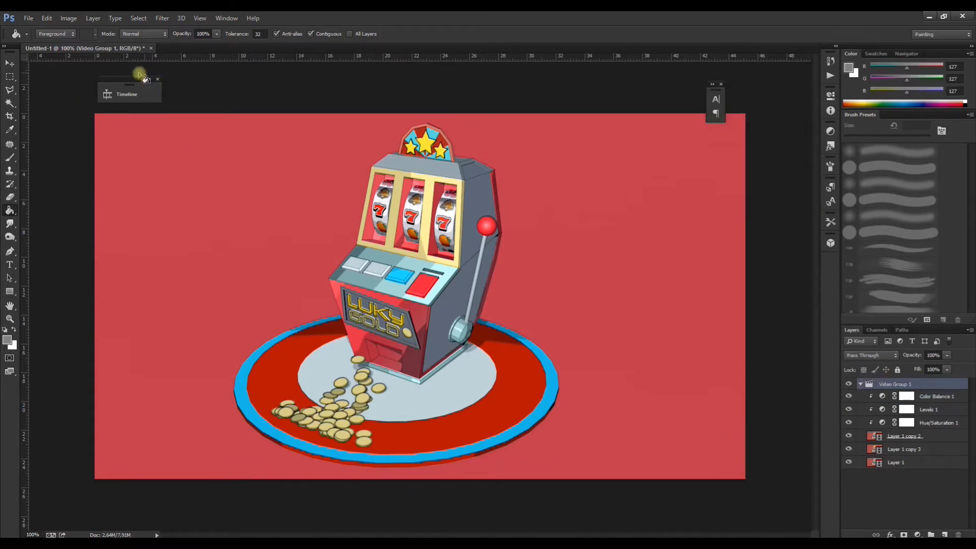
{"action": "left_click", "coordinate": [120, 95]}
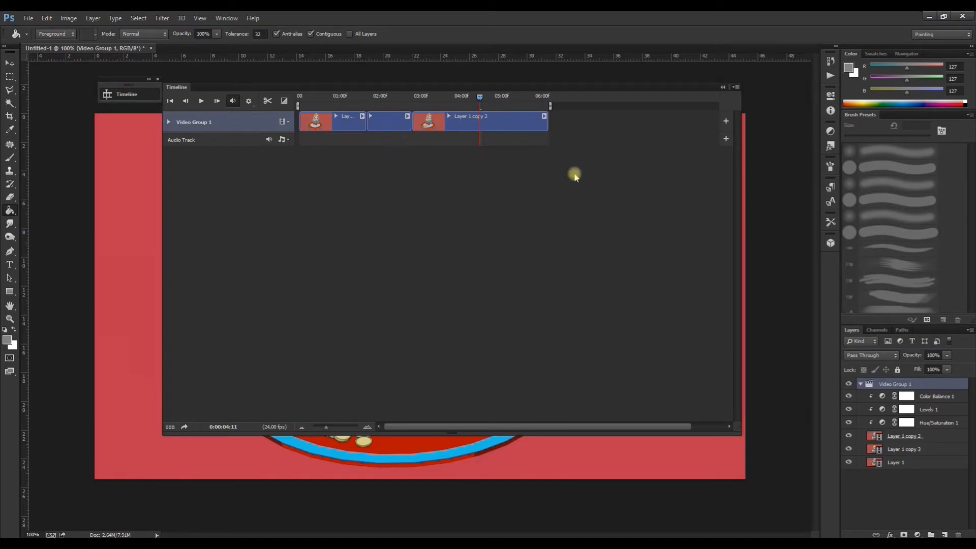
{"action": "left_click", "coordinate": [169, 122]}
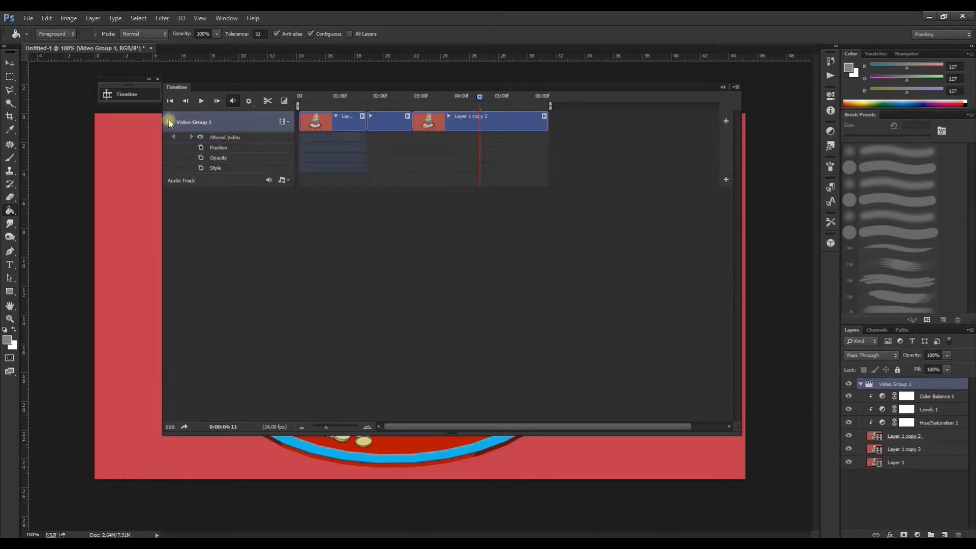
{"action": "left_click", "coordinate": [168, 122]}
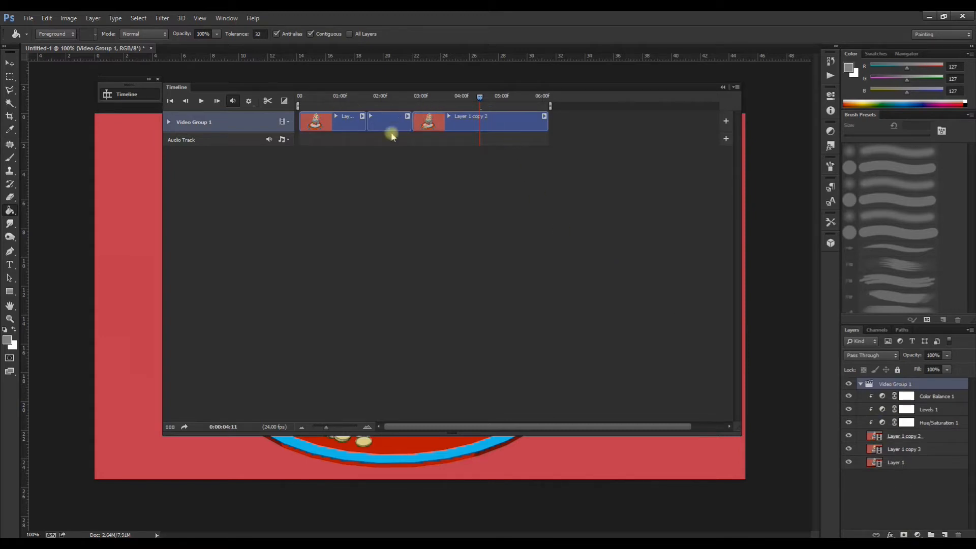
{"action": "left_click", "coordinate": [323, 101]}
{"action": "left_click_drag", "start_coordinate": [334, 87], "coordinate": [460, 108]}
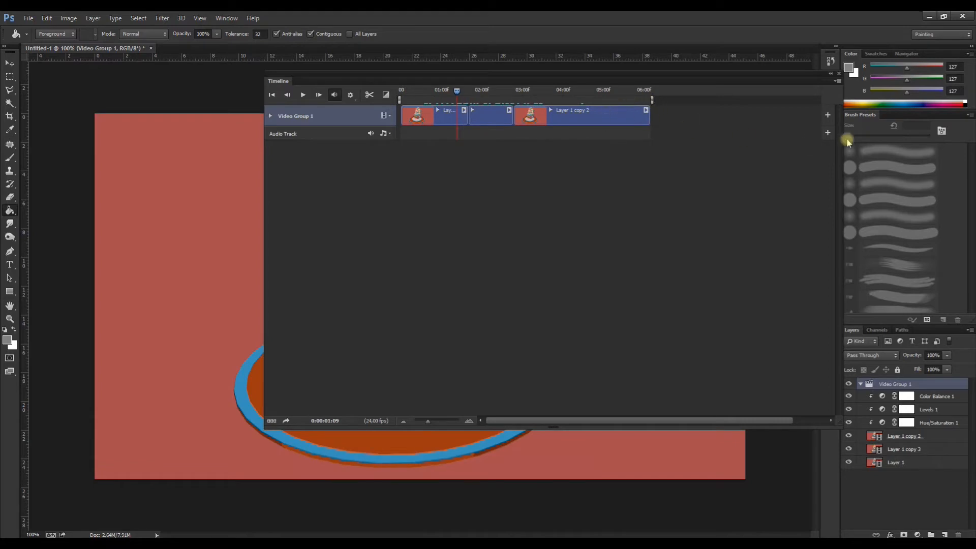
Step: Move the Color Balance 1, Levels 1 and Hue/Saturation 1 layers together out of Video Group 1 and place them above it
{"action": "left_click", "coordinate": [928, 400]}
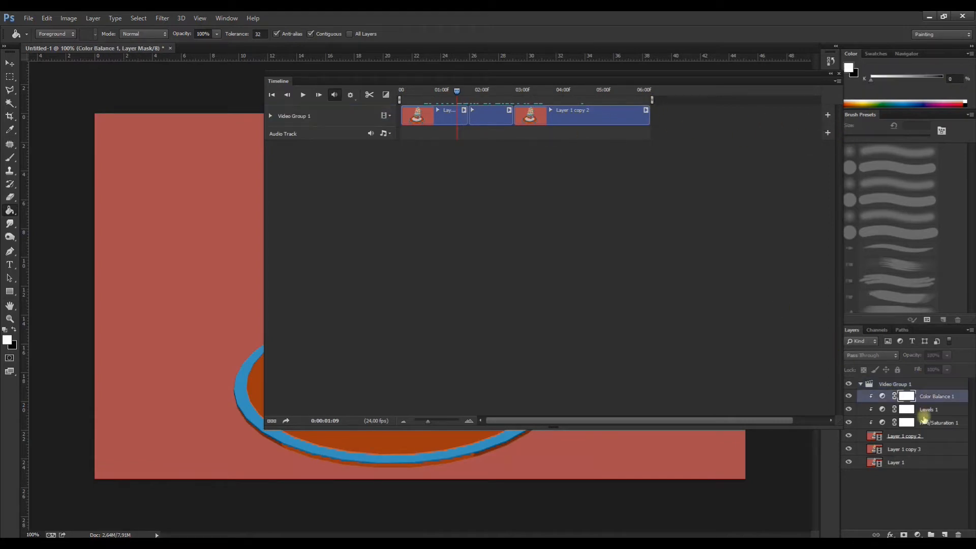
{"action": "left_click", "coordinate": [933, 423], "text": "shift"}
{"action": "left_click_drag", "start_coordinate": [924, 397], "coordinate": [914, 380]}
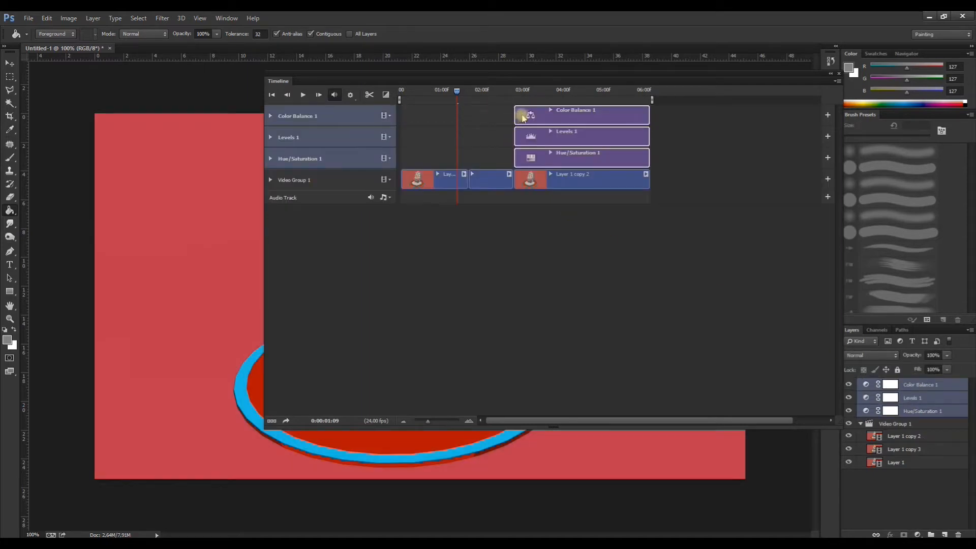
Step: Extend the Color Balance 1, Levels 1 and Hue/Saturation 1 clips back to the first frame so they span the whole animation
{"action": "left_click", "coordinate": [524, 118]}
{"action": "left_click", "coordinate": [522, 134], "text": "shift"}
{"action": "left_click", "coordinate": [523, 155], "text": "shift"}
{"action": "left_click_drag", "start_coordinate": [516, 136], "coordinate": [402, 136]}
{"action": "left_click_drag", "start_coordinate": [513, 110], "coordinate": [401, 112]}
{"action": "left_click_drag", "start_coordinate": [515, 161], "coordinate": [401, 154]}
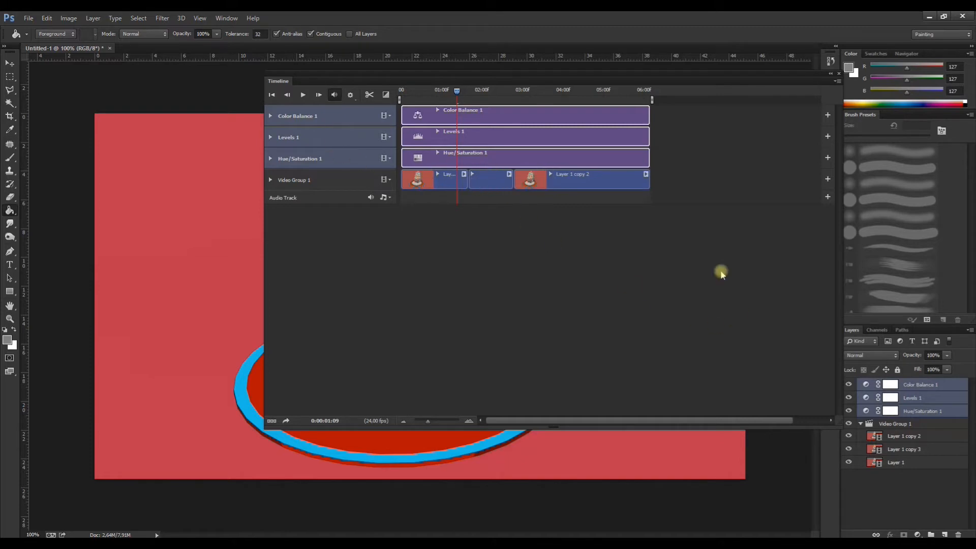
Step: Add an Invert adjustment layer and move it out of Video Group 1 to the top of the layer stack
{"action": "left_click", "coordinate": [904, 424]}
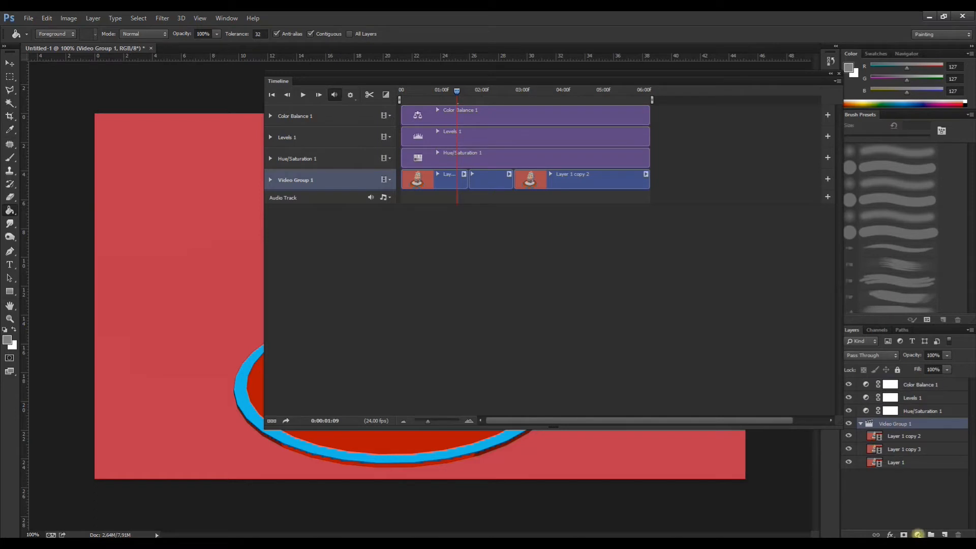
{"action": "left_click", "coordinate": [919, 535]}
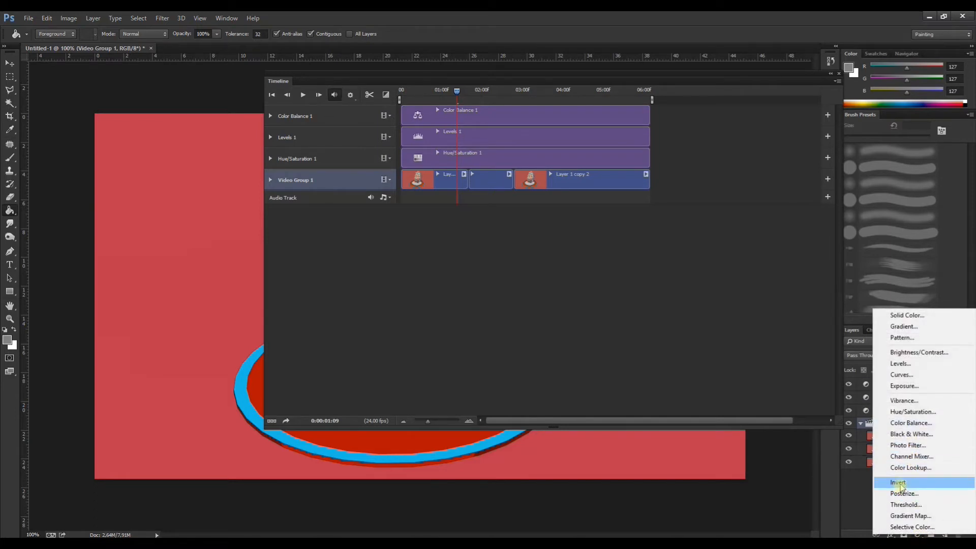
{"action": "left_click", "coordinate": [900, 485]}
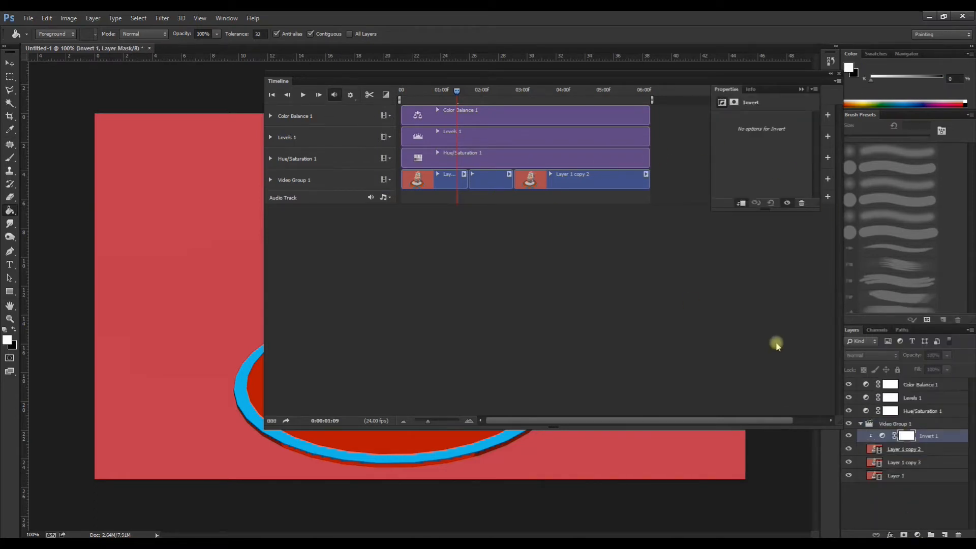
{"action": "left_click_drag", "start_coordinate": [920, 436], "coordinate": [908, 384]}
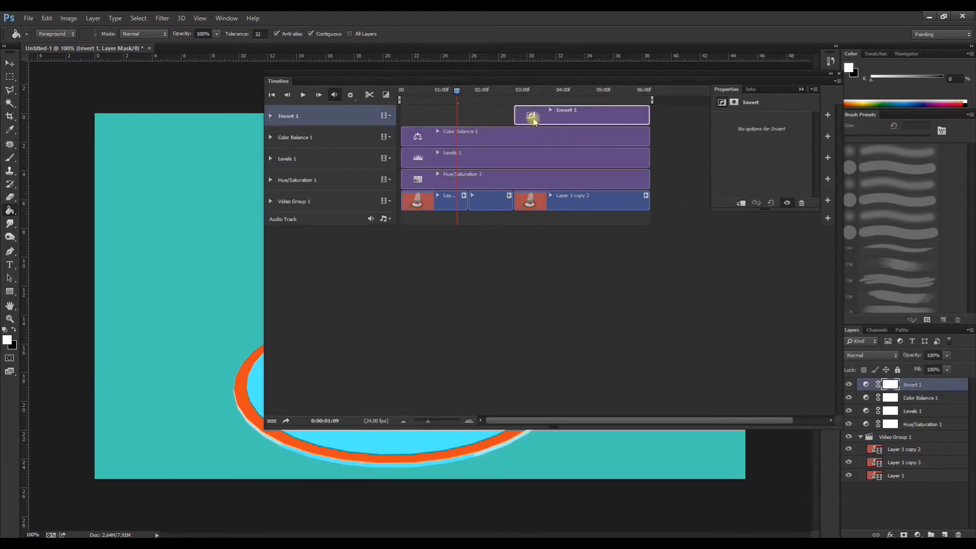
Step: Trim the Invert 1 clip to the middle segment of Video Group 1 and scrub across it to 0:00:03:03 to check the effect
{"action": "left_click_drag", "start_coordinate": [516, 113], "coordinate": [468, 114]}
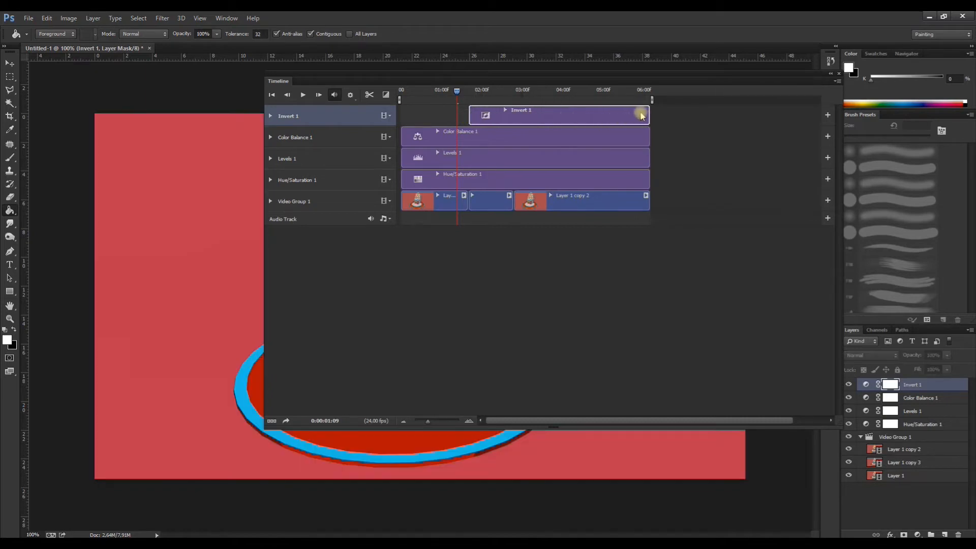
{"action": "left_click_drag", "start_coordinate": [649, 117], "coordinate": [512, 117]}
{"action": "left_click_drag", "start_coordinate": [457, 92], "coordinate": [478, 95]}
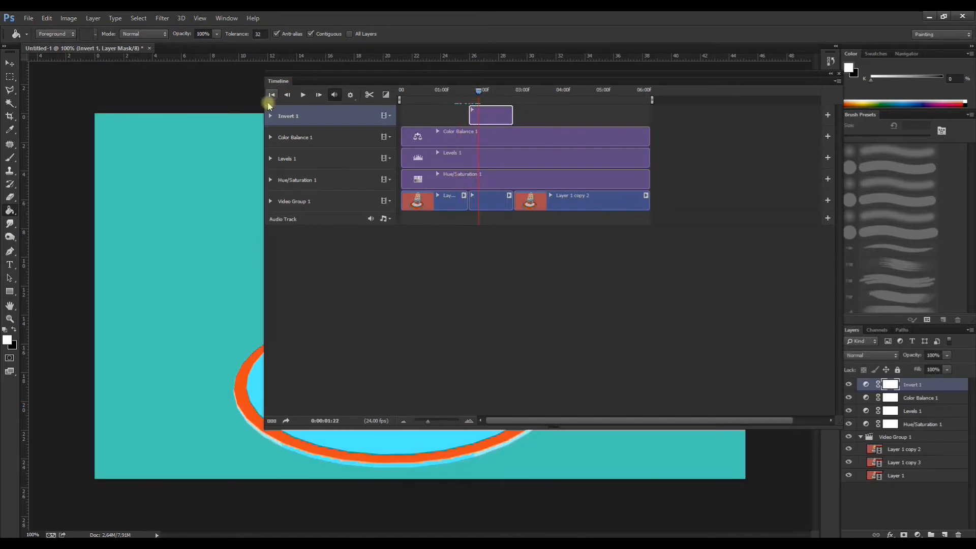
{"action": "left_click_drag", "start_coordinate": [261, 119], "coordinate": [506, 130]}
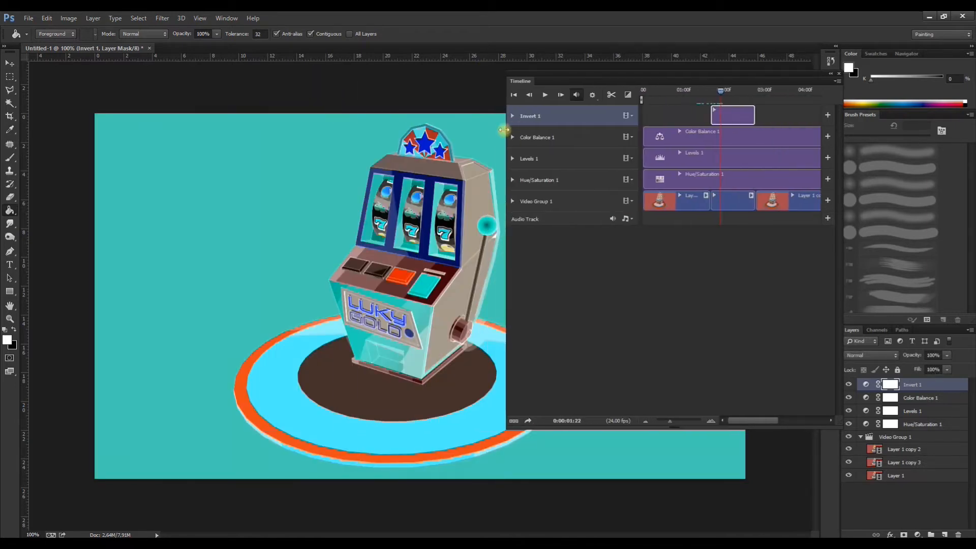
{"action": "left_click_drag", "start_coordinate": [618, 76], "coordinate": [675, 87]}
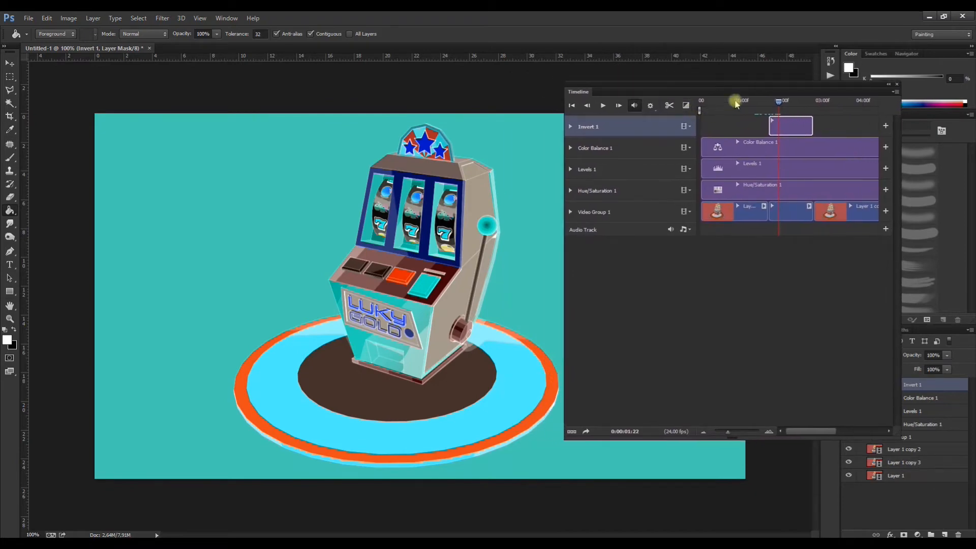
{"action": "left_click_drag", "start_coordinate": [780, 105], "coordinate": [828, 127]}
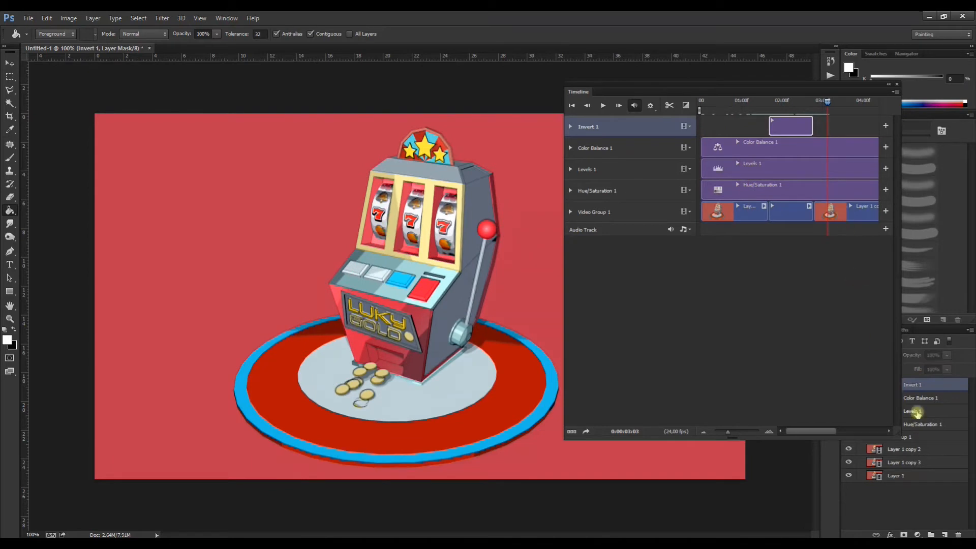
Step: Add a Photo Filter adjustment layer within Video Group 1 and move the Timeline clear of the filter's settings
{"action": "left_click_drag", "start_coordinate": [788, 86], "coordinate": [696, 100]}
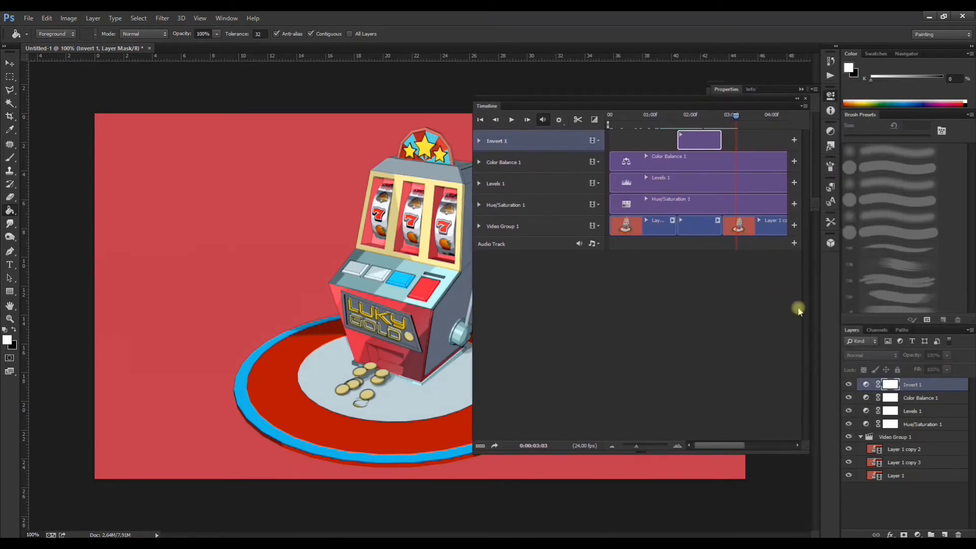
{"action": "left_click", "coordinate": [894, 438]}
{"action": "left_click", "coordinate": [918, 535]}
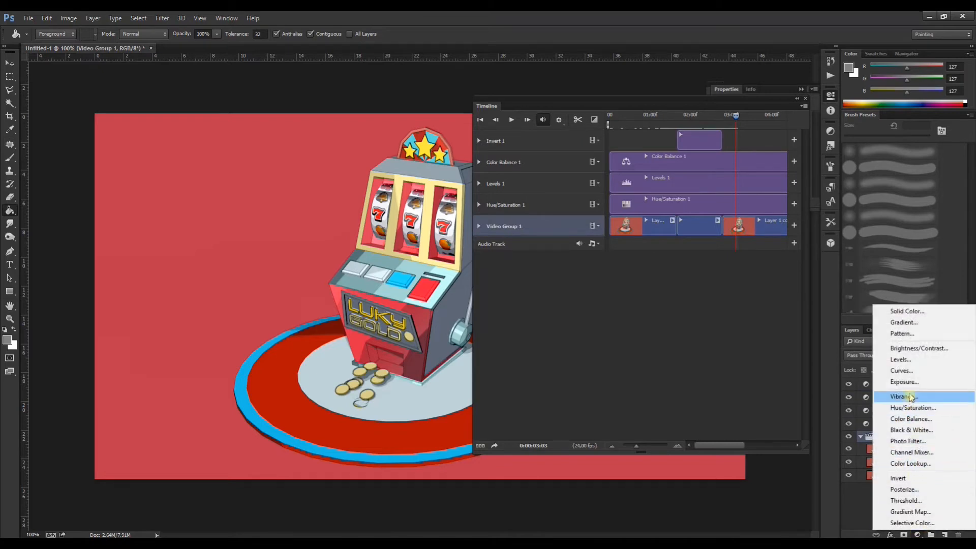
{"action": "left_click", "coordinate": [917, 441]}
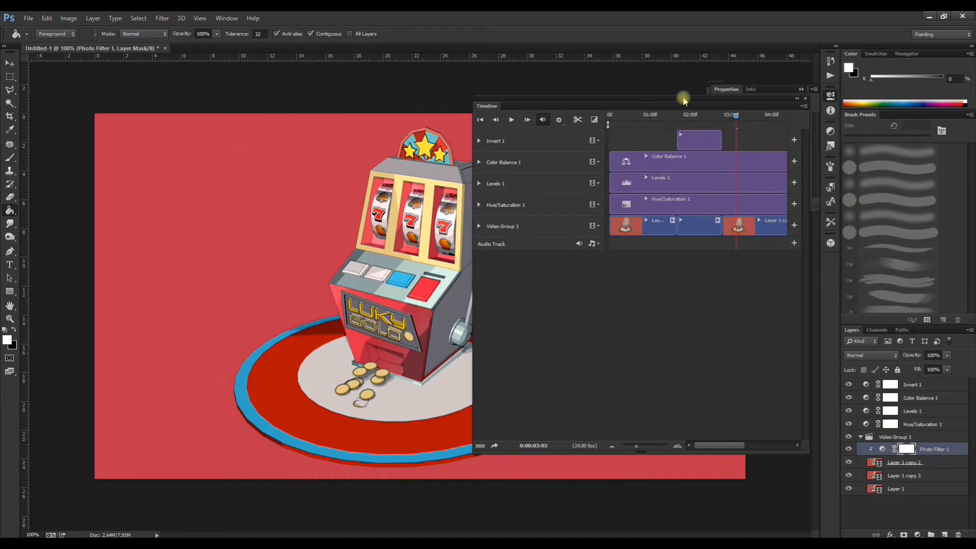
{"action": "left_click_drag", "start_coordinate": [684, 99], "coordinate": [496, 93]}
{"action": "left_click_drag", "start_coordinate": [555, 91], "coordinate": [776, 328]}
Step: Set the Photo Filter density to 60% and try Green, Violet and Sepia before choosing Warming Filter (85)
{"action": "left_click", "coordinate": [776, 120]}
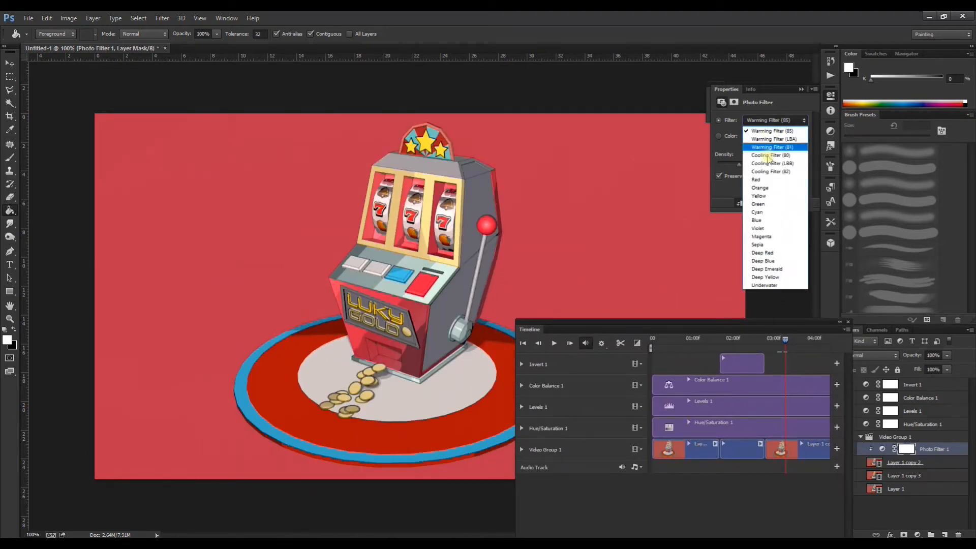
{"action": "left_click", "coordinate": [765, 204]}
{"action": "left_click_drag", "start_coordinate": [743, 166], "coordinate": [771, 168]}
{"action": "left_click", "coordinate": [773, 120]}
{"action": "left_click", "coordinate": [767, 230]}
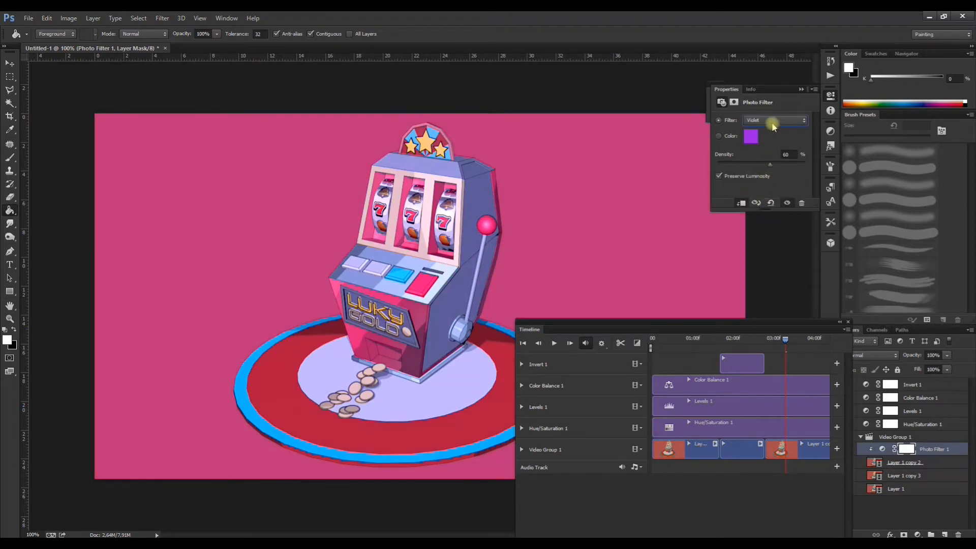
{"action": "left_click", "coordinate": [773, 121]}
{"action": "left_click", "coordinate": [766, 245]}
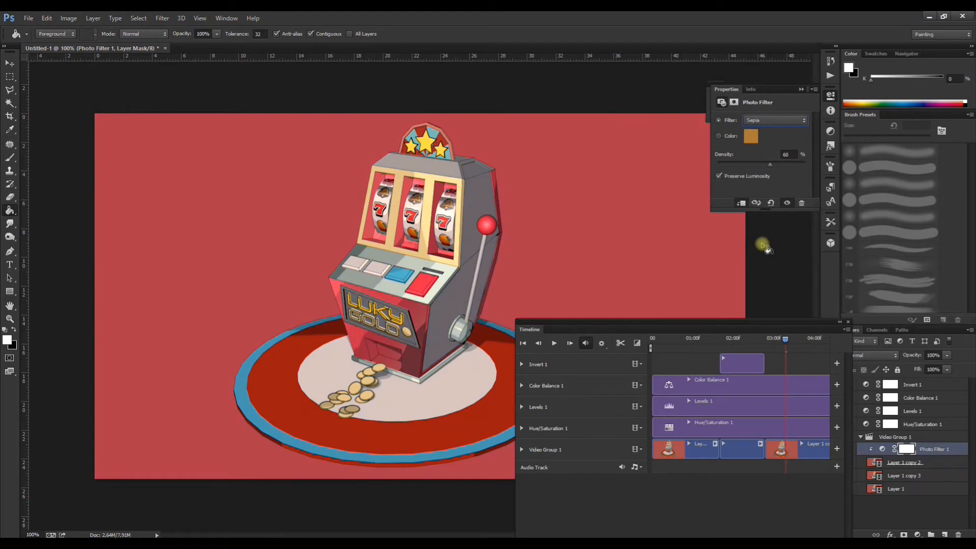
{"action": "left_click", "coordinate": [773, 121]}
{"action": "left_click", "coordinate": [773, 131]}
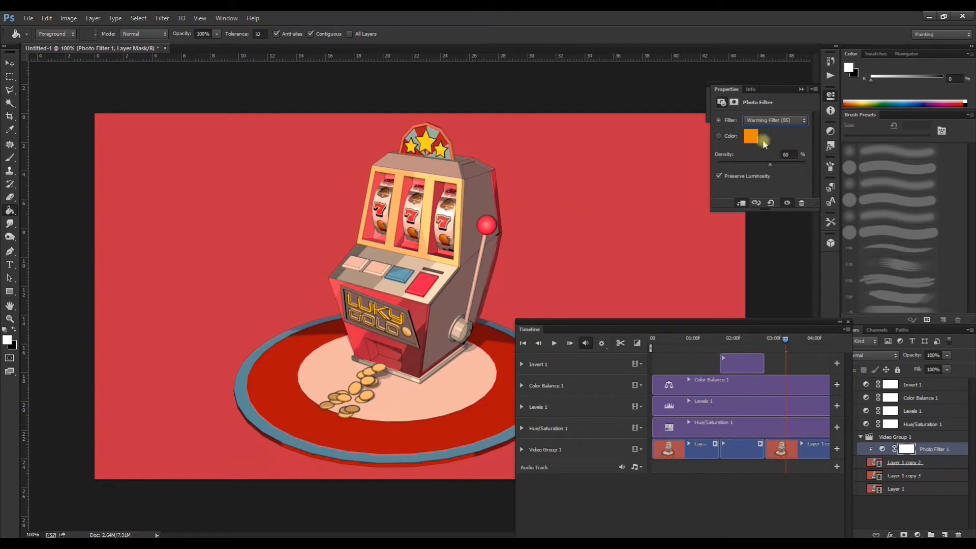
Step: Move Photo Filter 1 out of Video Group 1 to directly above it and extend its clip back to the timeline's start
{"action": "left_click", "coordinate": [802, 89]}
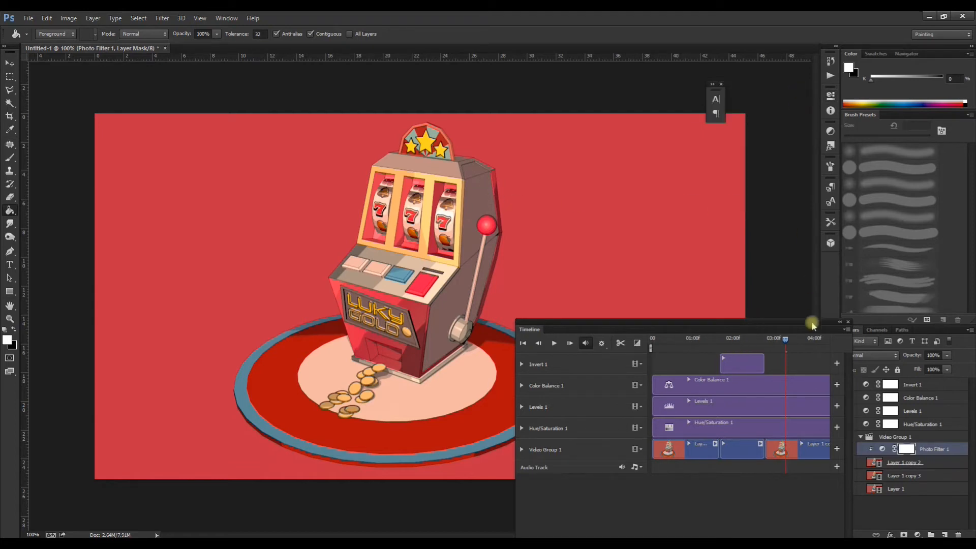
{"action": "left_click_drag", "start_coordinate": [931, 450], "coordinate": [908, 431]}
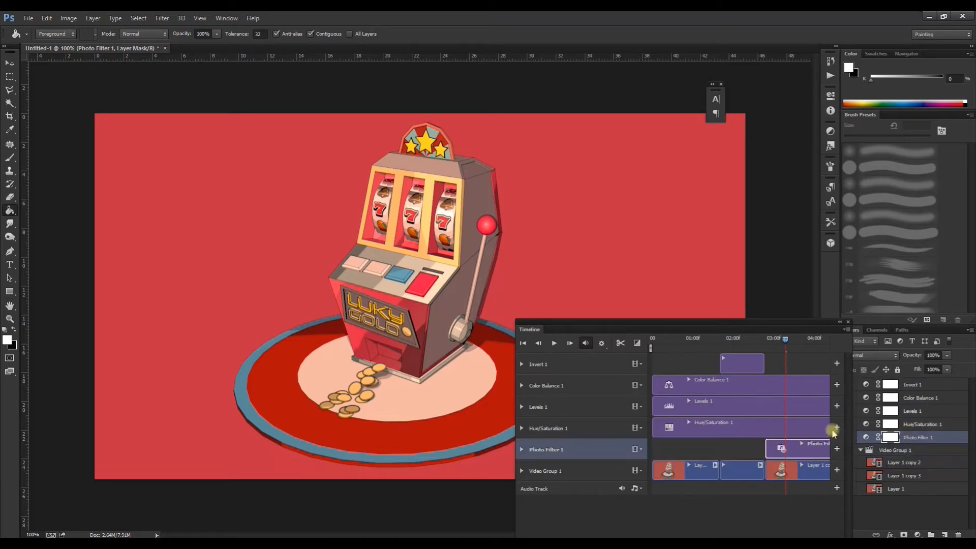
{"action": "left_click_drag", "start_coordinate": [766, 448], "coordinate": [654, 448]}
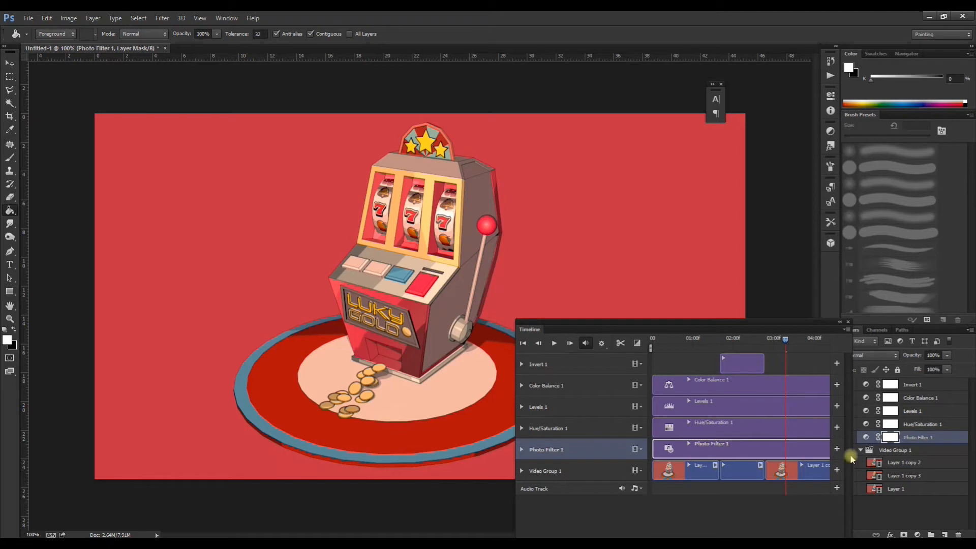
Step: Lower the Photo Filter 1 layer's opacity to 78%, then reposition the Timeline and widen it
{"action": "left_click", "coordinate": [907, 437]}
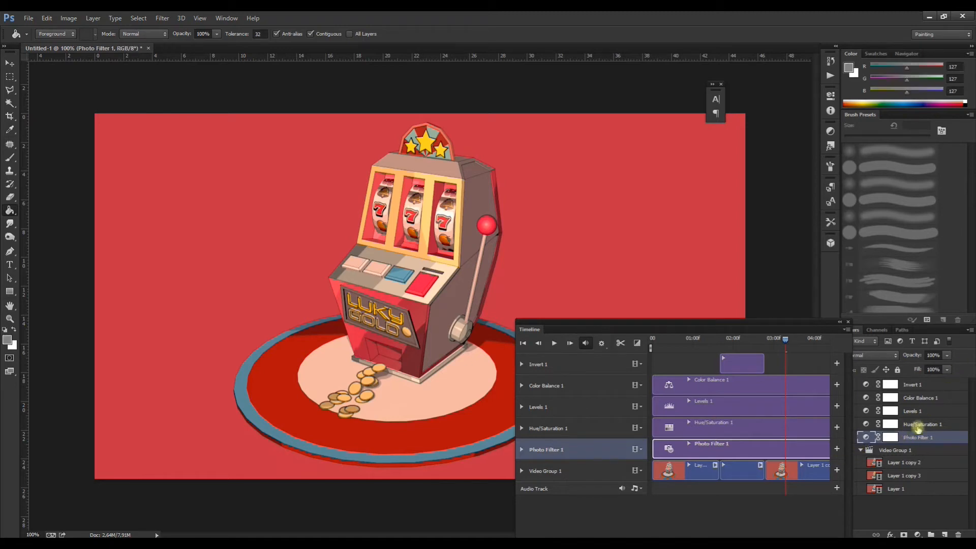
{"action": "left_click", "coordinate": [955, 370]}
{"action": "left_click_drag", "start_coordinate": [949, 372], "coordinate": [917, 370]}
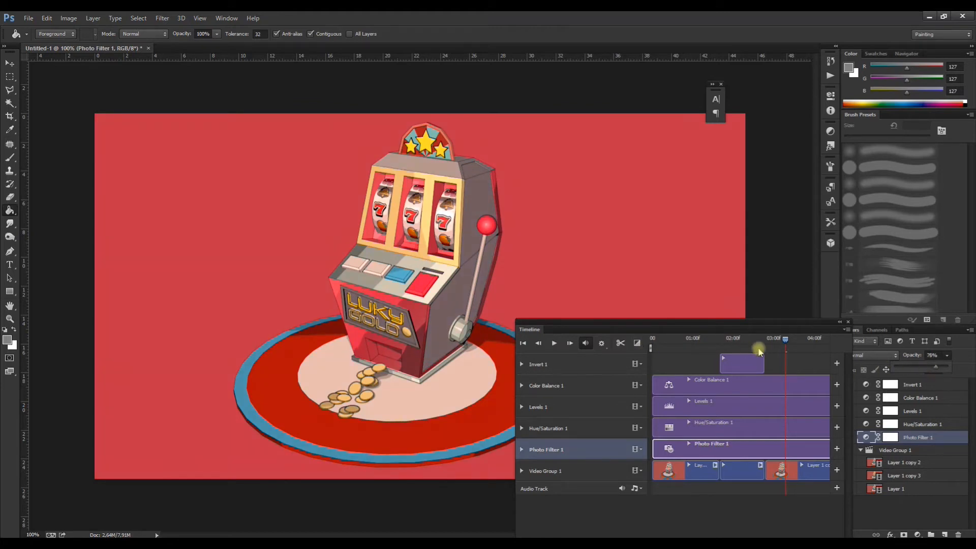
{"action": "left_click", "coordinate": [715, 311]}
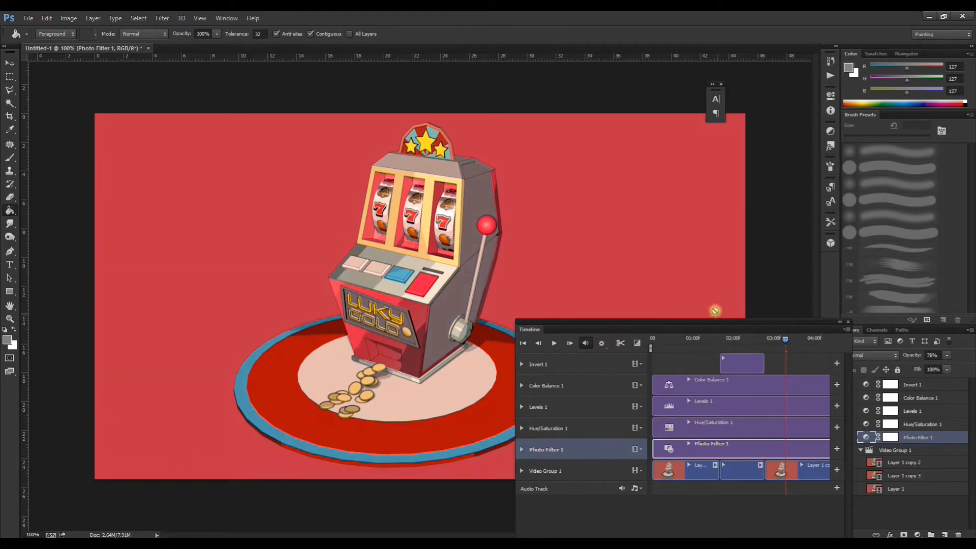
{"action": "left_click_drag", "start_coordinate": [684, 330], "coordinate": [588, 219]}
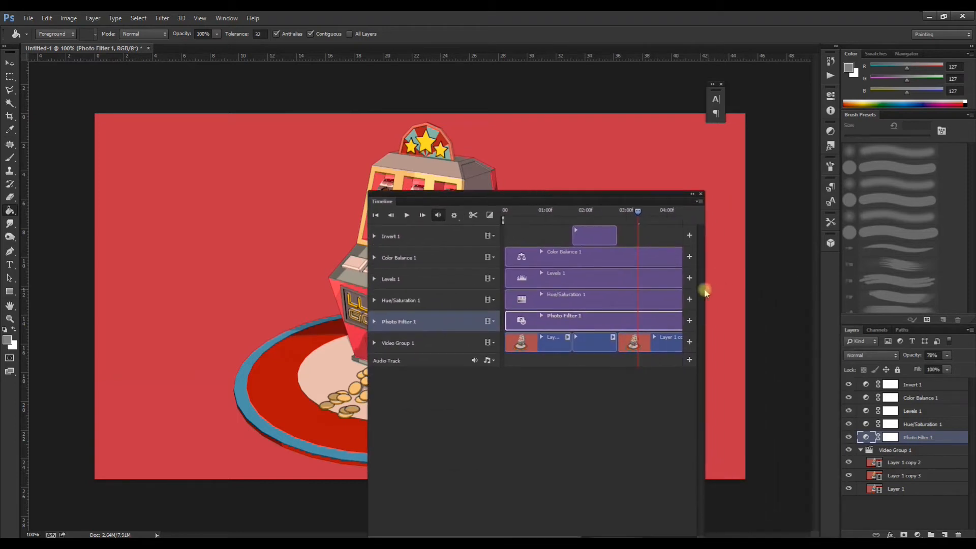
{"action": "left_click_drag", "start_coordinate": [707, 289], "coordinate": [765, 288]}
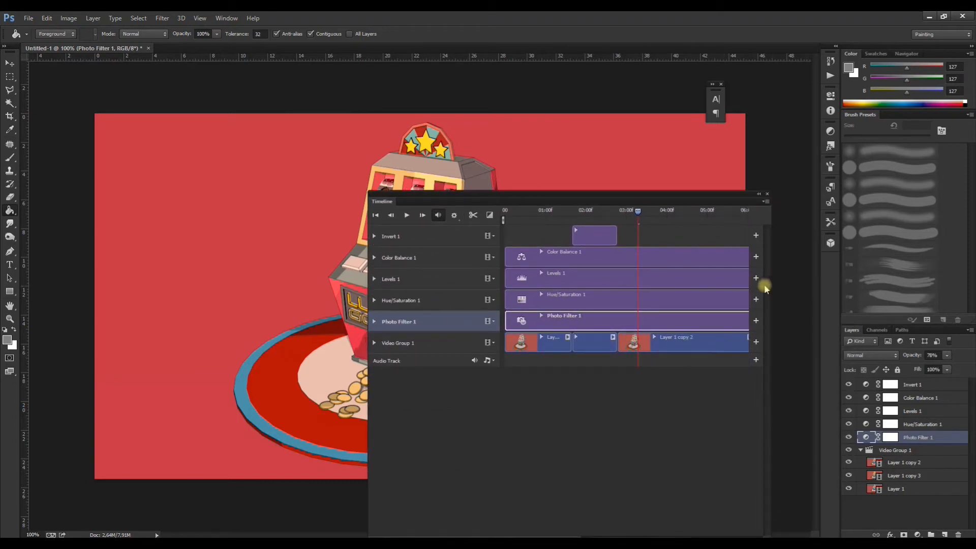
Step: Try a Brightness/Contrast adjustment layer within Video Group 1, with Brightness 33 and Contrast -33
{"action": "left_click", "coordinate": [898, 447]}
{"action": "left_click", "coordinate": [918, 534]}
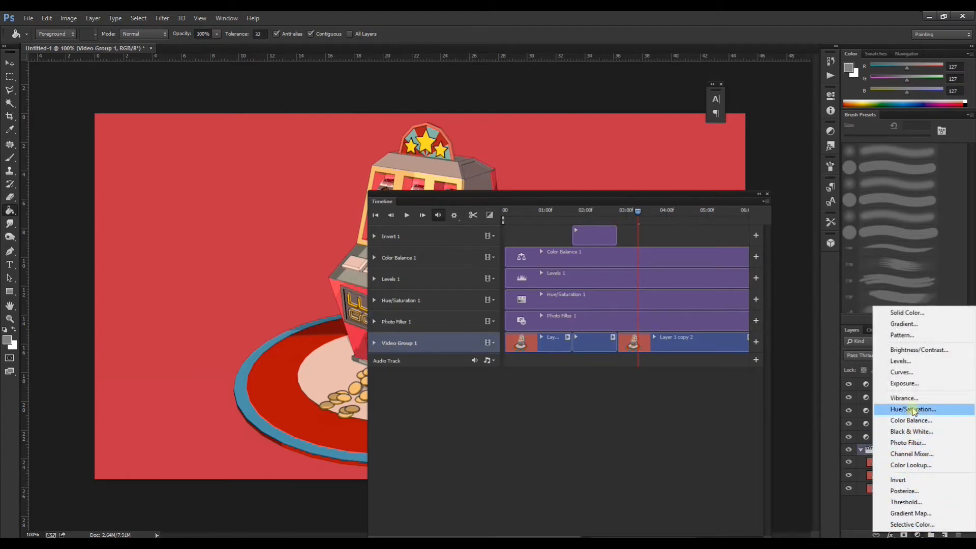
{"action": "left_click", "coordinate": [911, 351]}
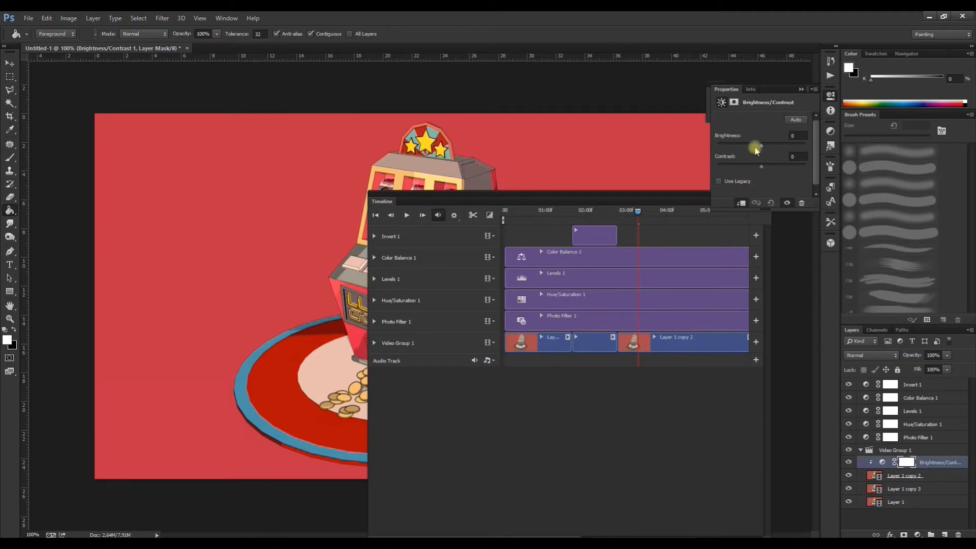
{"action": "left_click_drag", "start_coordinate": [781, 151], "coordinate": [786, 151]}
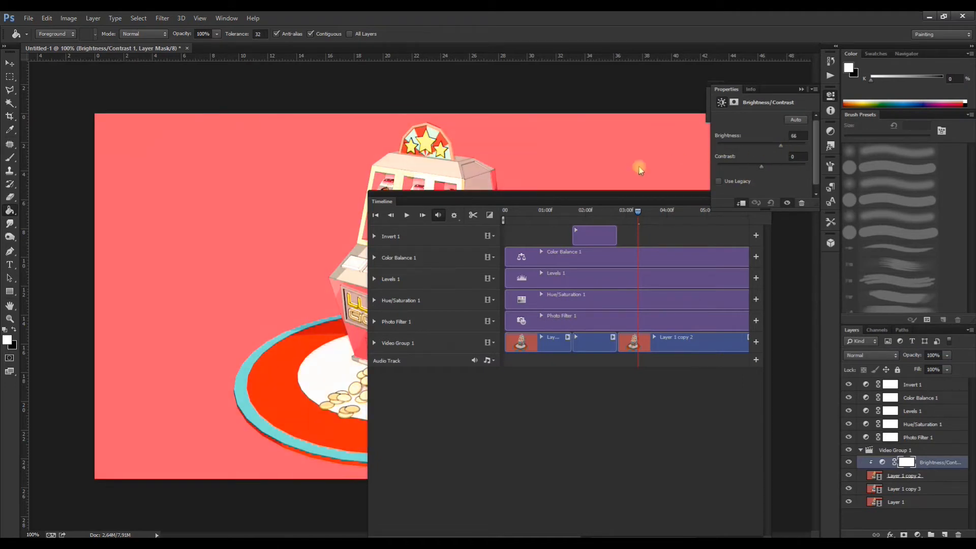
{"action": "left_click_drag", "start_coordinate": [564, 194], "coordinate": [679, 353]}
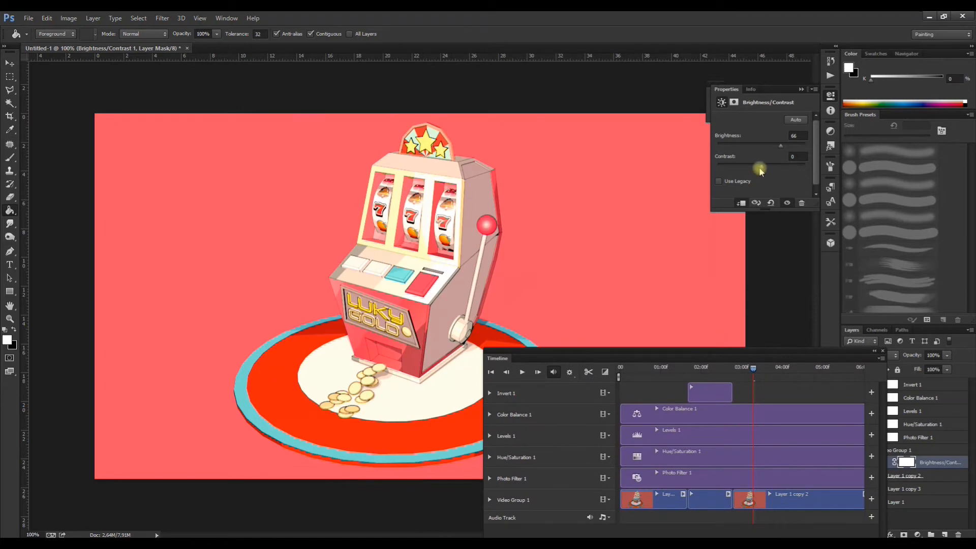
{"action": "left_click_drag", "start_coordinate": [777, 171], "coordinate": [745, 172]}
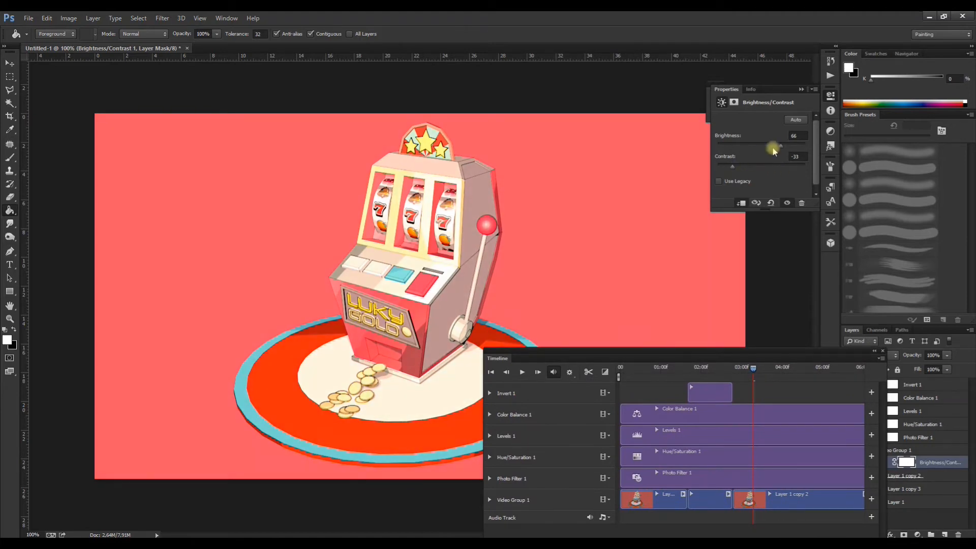
{"action": "left_click_drag", "start_coordinate": [777, 147], "coordinate": [770, 148]}
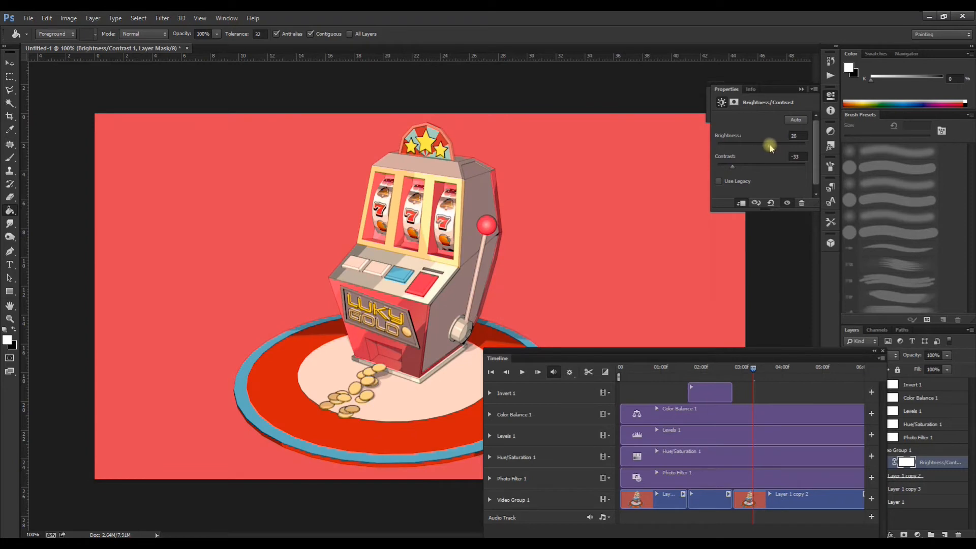
Step: Delete the Brightness/Contrast adjustment layer from Video Group 1
{"action": "left_click_drag", "start_coordinate": [860, 351], "coordinate": [771, 242]}
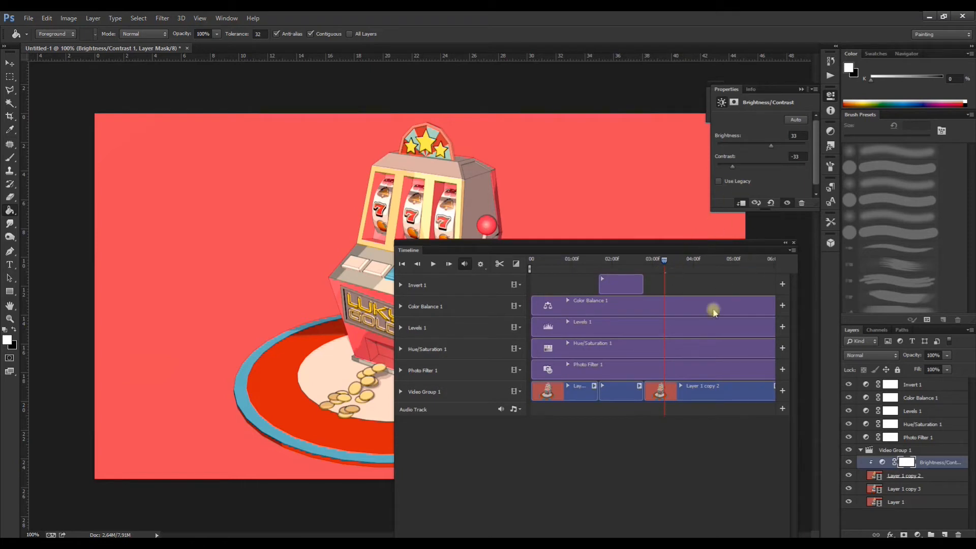
{"action": "left_click", "coordinate": [933, 463]}
{"action": "key", "text": "Delete"}
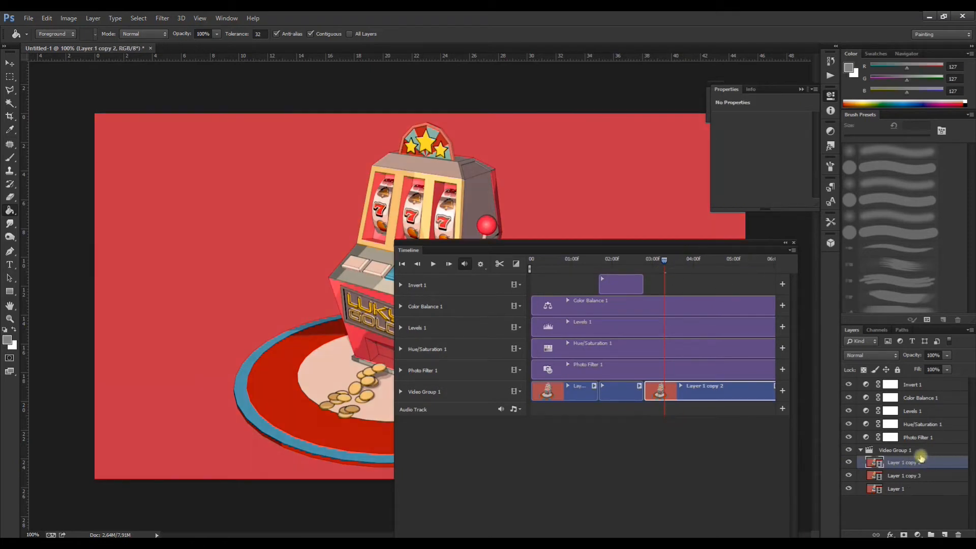
{"action": "left_click", "coordinate": [917, 534]}
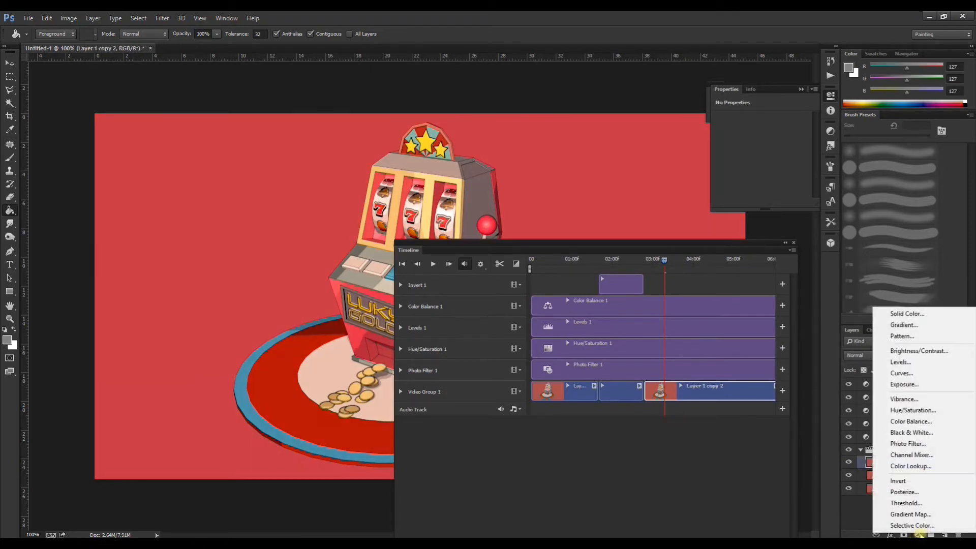
{"action": "left_click", "coordinate": [859, 506]}
Step: Add a Color Balance adjustment layer within Video Group 1 with midtones shifted toward cyan, Magenta–Green at -32 and Yellow–Blue at +63
{"action": "left_click", "coordinate": [889, 453]}
{"action": "left_click", "coordinate": [917, 535]}
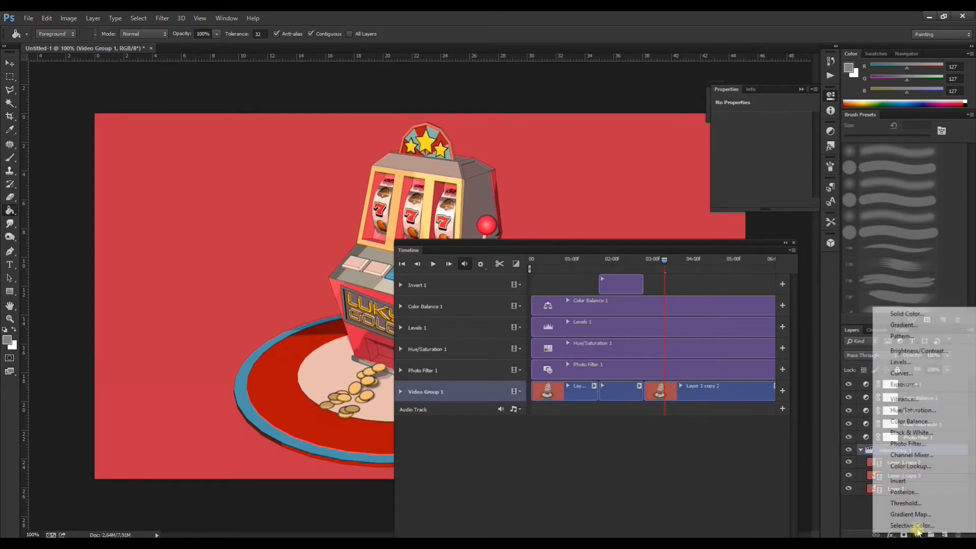
{"action": "left_click", "coordinate": [910, 422]}
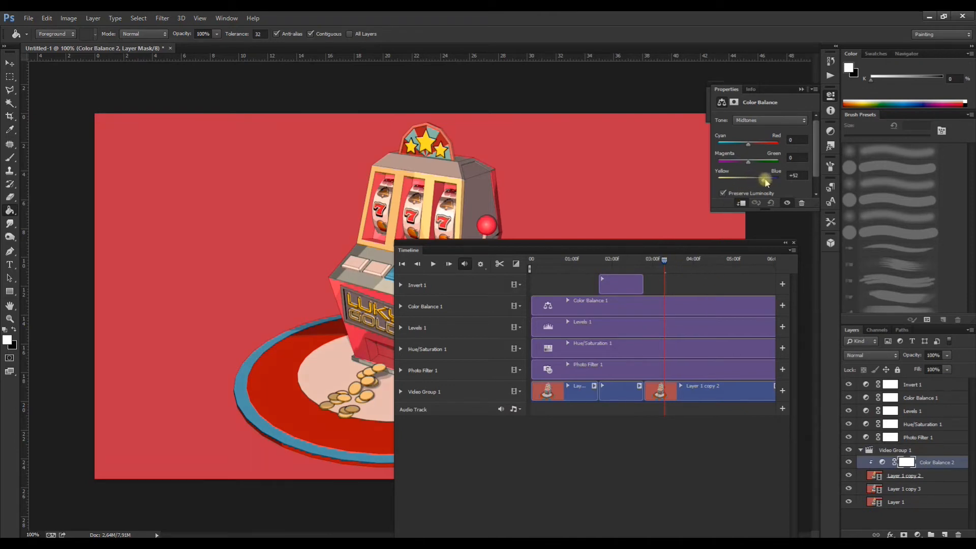
{"action": "left_click_drag", "start_coordinate": [773, 182], "coordinate": [747, 163]}
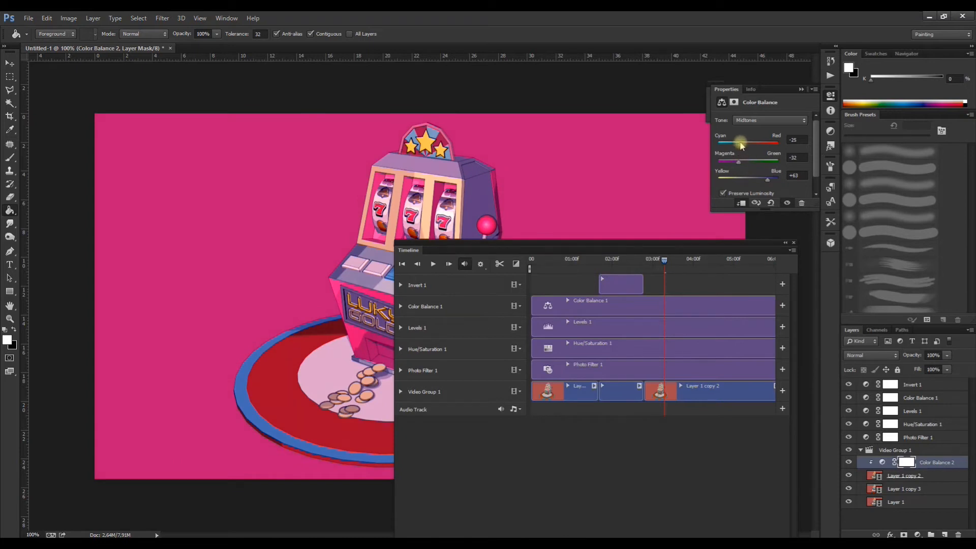
{"action": "left_click_drag", "start_coordinate": [742, 146], "coordinate": [741, 146]}
Step: Move Color Balance 2 to the top of the layer stack and set its opacity to 78%, previewing at 0:00:03:21
{"action": "left_click_drag", "start_coordinate": [650, 242], "coordinate": [682, 133]}
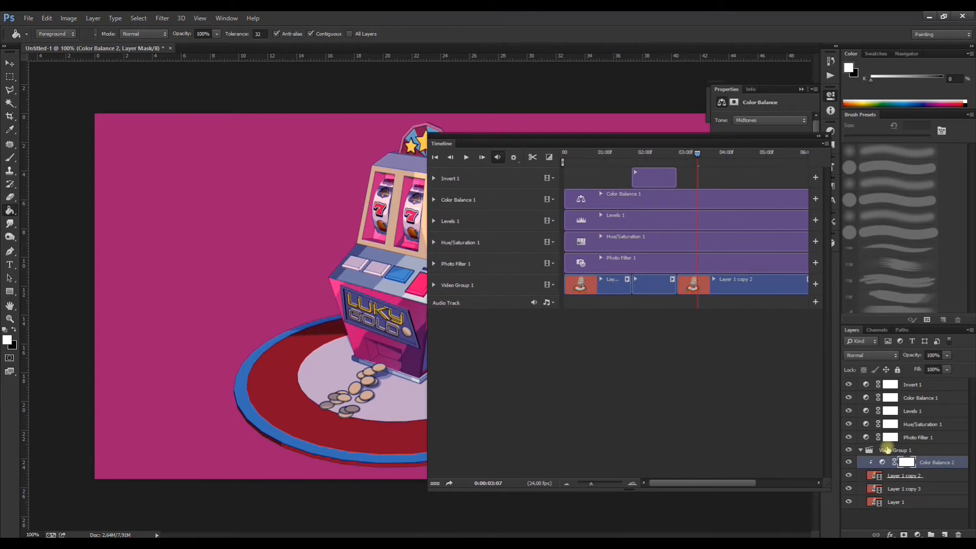
{"action": "left_click_drag", "start_coordinate": [921, 467], "coordinate": [908, 381]}
{"action": "left_click_drag", "start_coordinate": [698, 159], "coordinate": [721, 166]}
{"action": "left_click", "coordinate": [947, 355]}
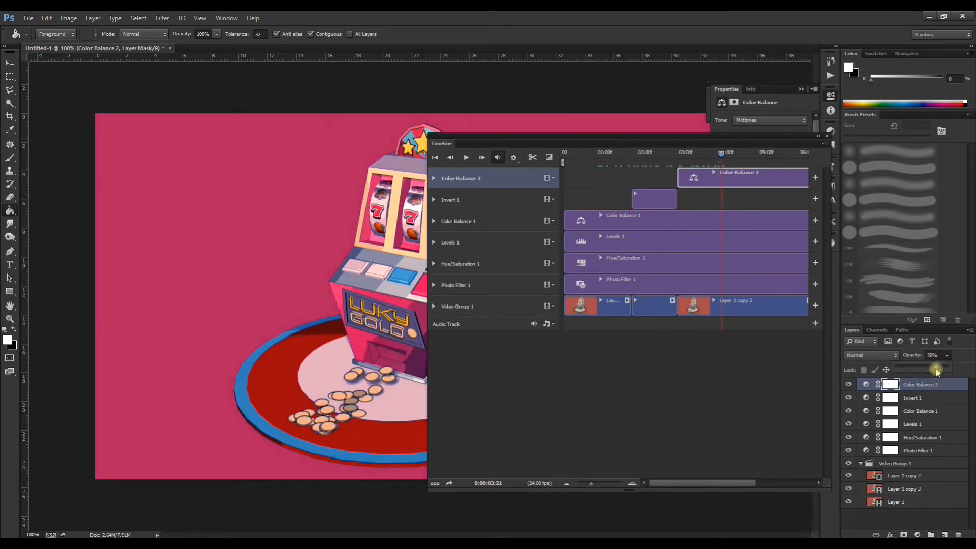
{"action": "left_click", "coordinate": [913, 465]}
Step: Add a Posterize adjustment layer within Video Group 1 and move it out to the top of the layer stack
{"action": "left_click", "coordinate": [908, 465]}
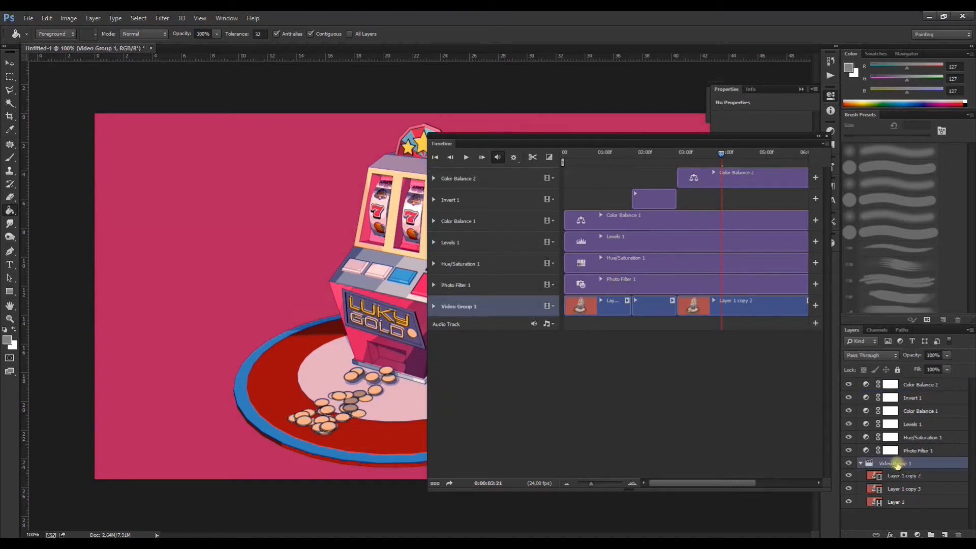
{"action": "left_click", "coordinate": [917, 535]}
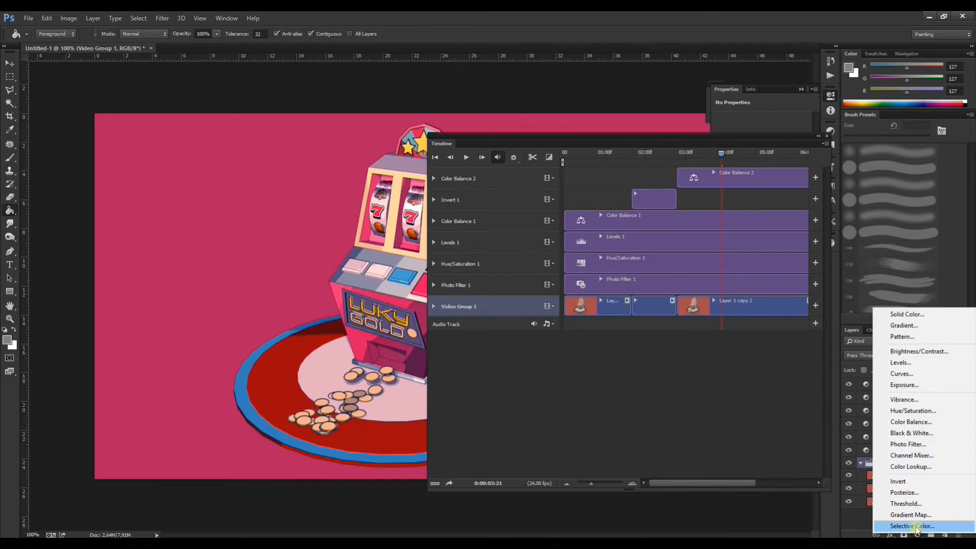
{"action": "left_click", "coordinate": [909, 493]}
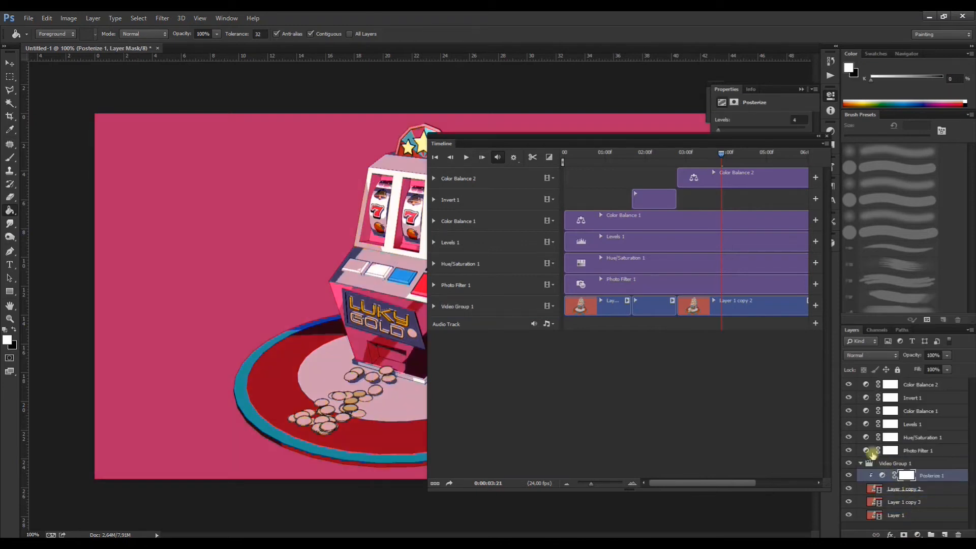
{"action": "left_click_drag", "start_coordinate": [915, 476], "coordinate": [916, 380]}
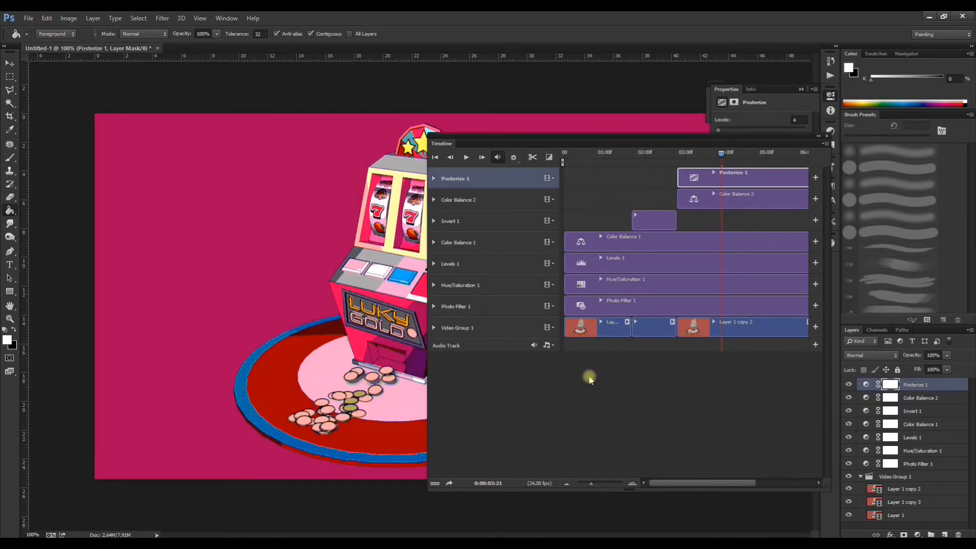
Step: Scrub the last segment to check the Posterize effect and lower the Posterize 1 layer's opacity to 30%
{"action": "left_click_drag", "start_coordinate": [605, 144], "coordinate": [721, 220]}
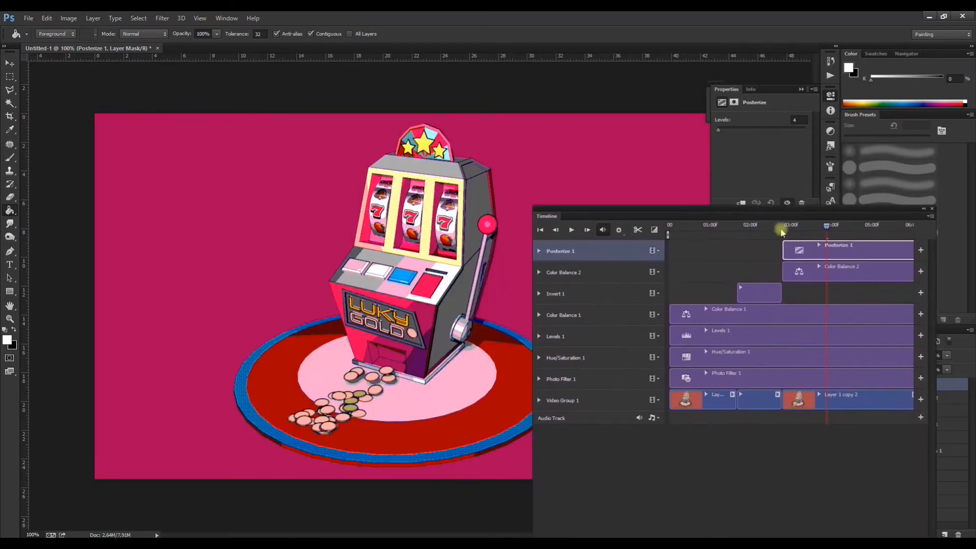
{"action": "mouse_move", "coordinate": [828, 224]}
{"action": "left_mouse_down"}
{"action": "mouse_move", "coordinate": [797, 227]}
{"action": "mouse_move", "coordinate": [817, 227]}
{"action": "left_mouse_up"}
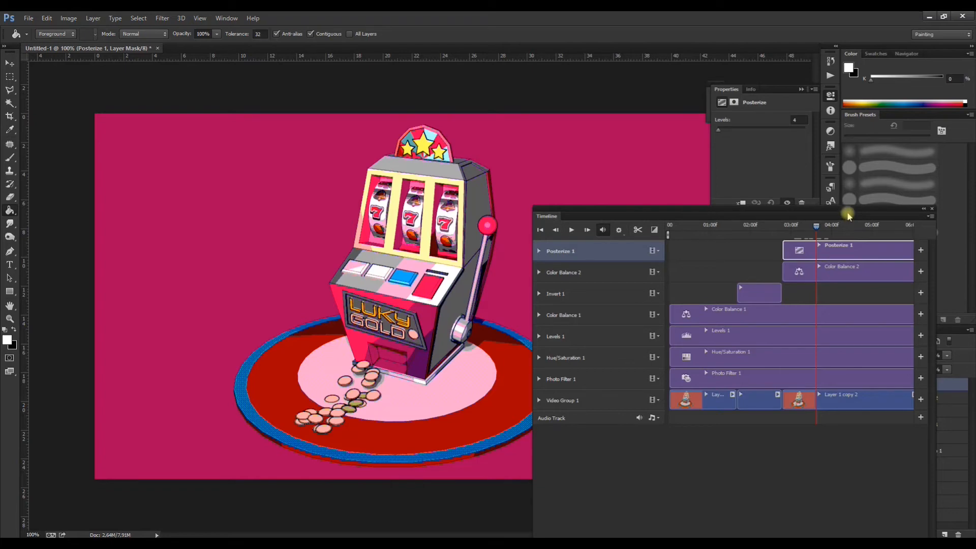
{"action": "left_click_drag", "start_coordinate": [846, 212], "coordinate": [768, 200]}
{"action": "left_click", "coordinate": [947, 355]}
{"action": "left_click_drag", "start_coordinate": [938, 367], "coordinate": [913, 371]}
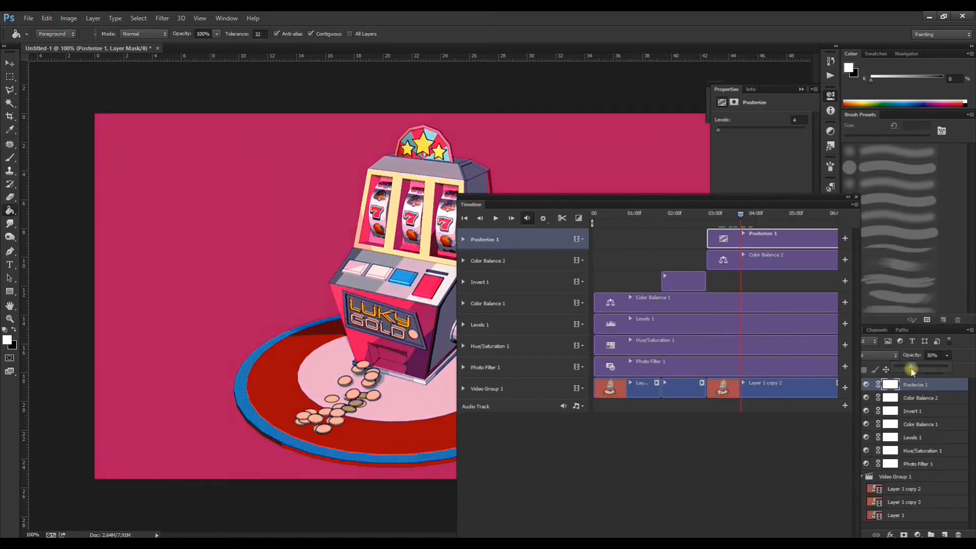
Step: Extend the Posterize 1 clip back to the timeline's start and preview the animation at 0:00:01:04
{"action": "left_click_drag", "start_coordinate": [709, 238], "coordinate": [596, 236]}
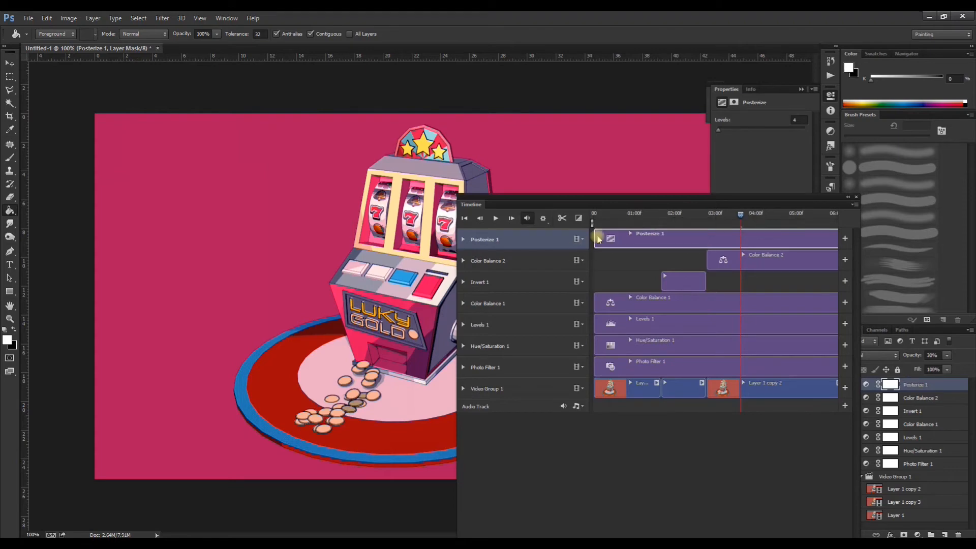
{"action": "left_click", "coordinate": [616, 216]}
{"action": "left_click_drag", "start_coordinate": [620, 222], "coordinate": [693, 125]}
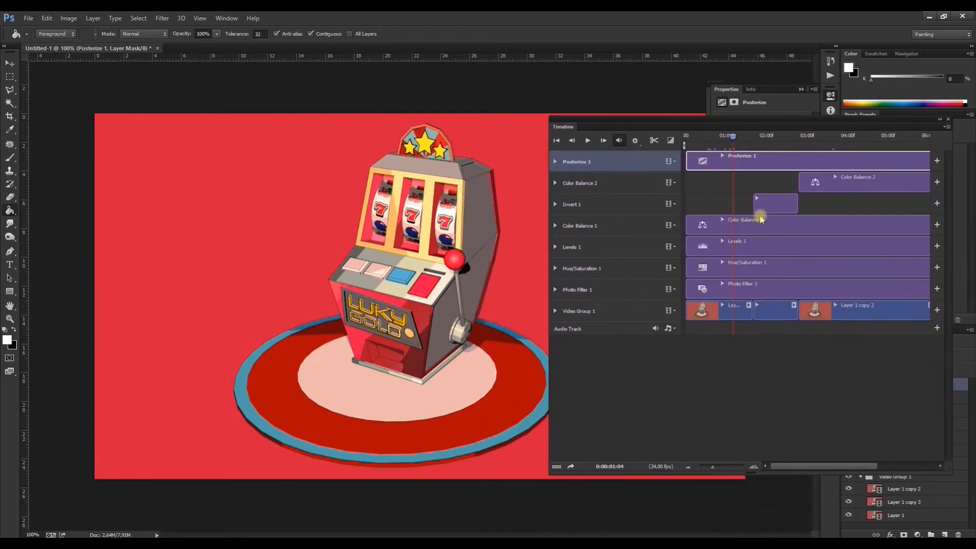
Step: Collapse the floating Timeline and place it above the canvas's upper-left corner
{"action": "left_click", "coordinate": [940, 120]}
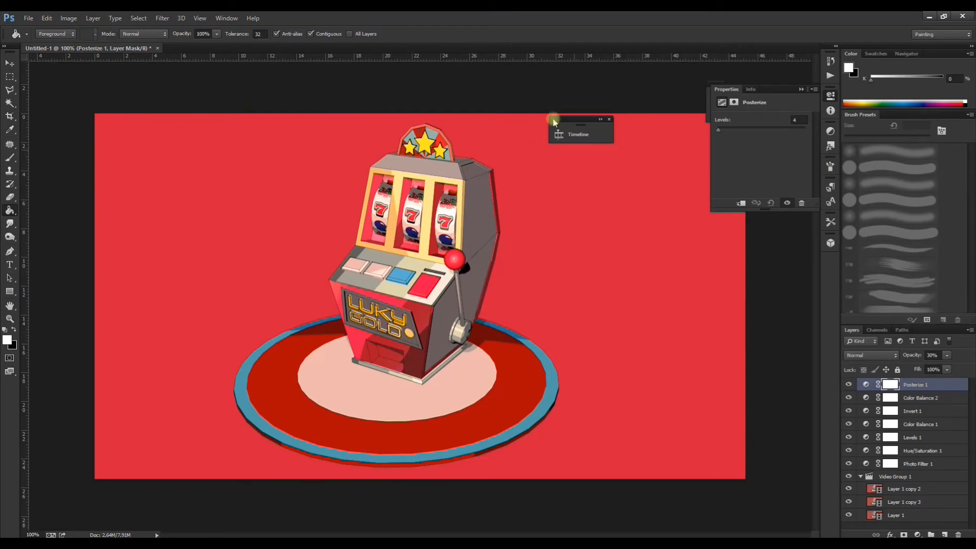
{"action": "left_click", "coordinate": [601, 121]}
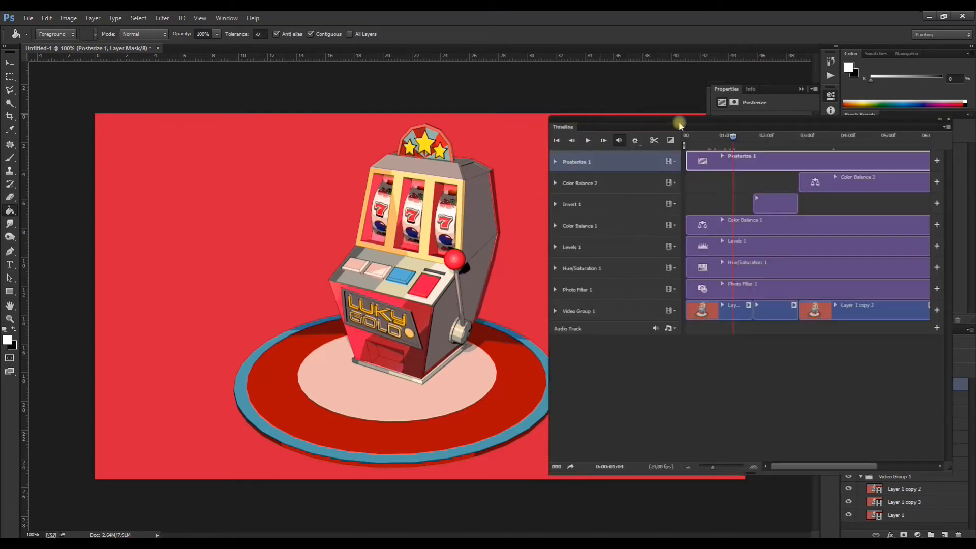
{"action": "left_click", "coordinate": [940, 119]}
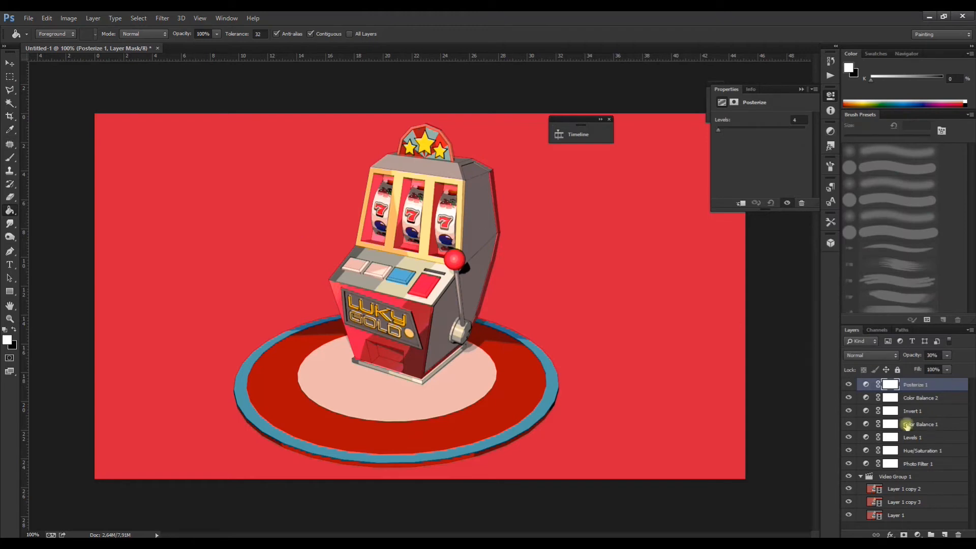
{"action": "left_click_drag", "start_coordinate": [566, 122], "coordinate": [139, 84]}
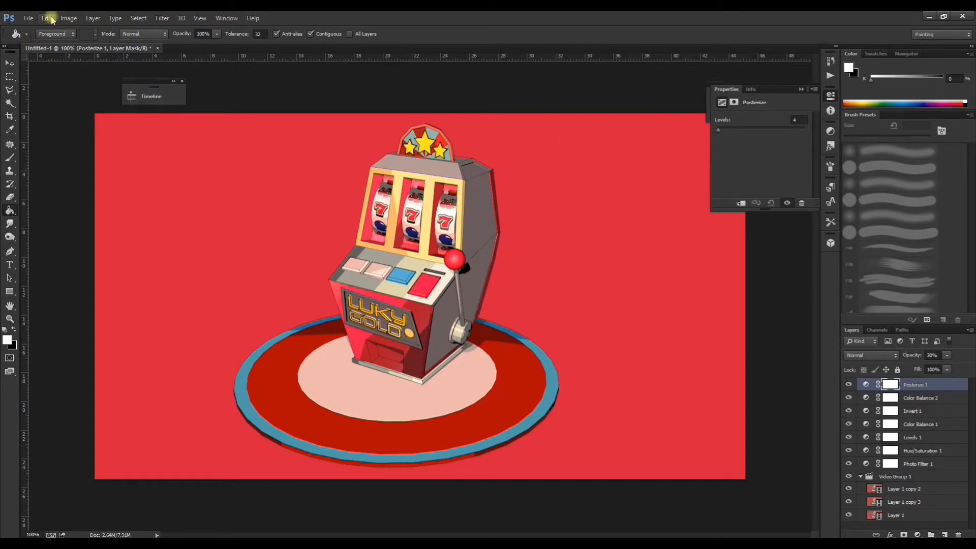
Step: Save the document as tragaperras photoshop.psd and collapse the floating Properties panel
{"action": "left_click", "coordinate": [29, 18]}
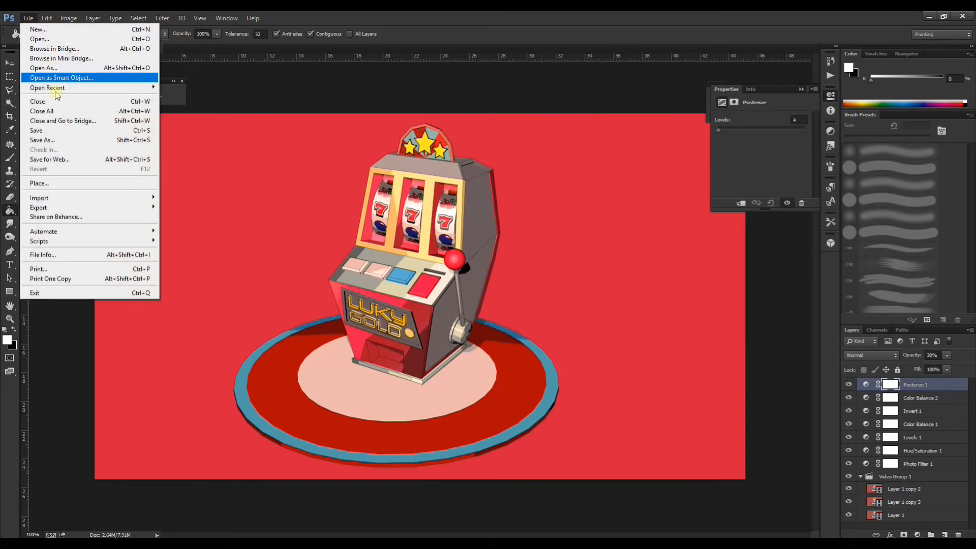
{"action": "mouse_move", "coordinate": [64, 208]}
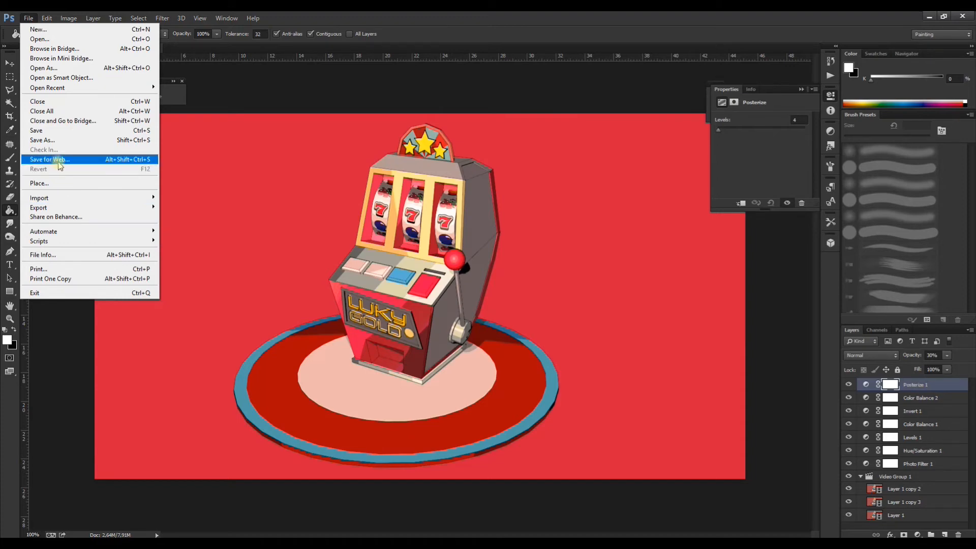
{"action": "left_click", "coordinate": [67, 161]}
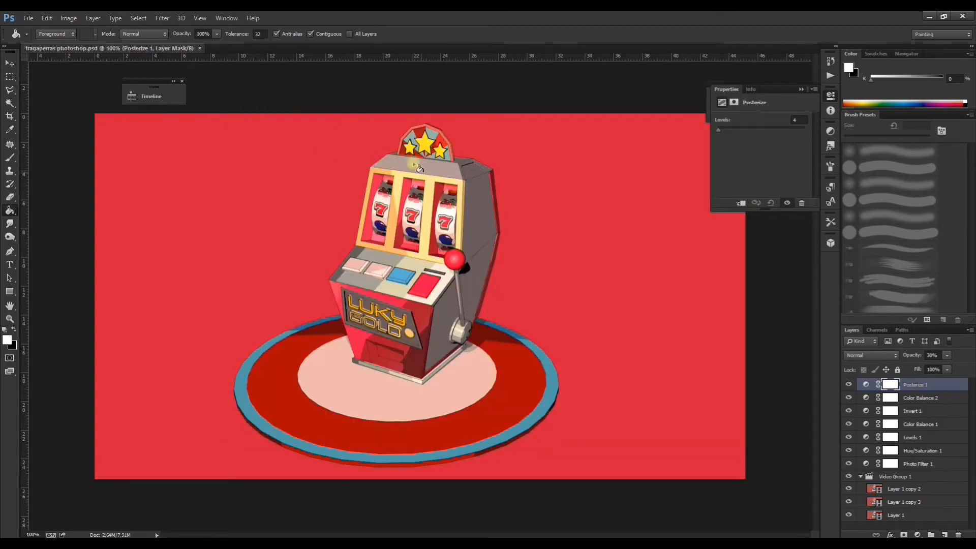
{"action": "left_click", "coordinate": [802, 89]}
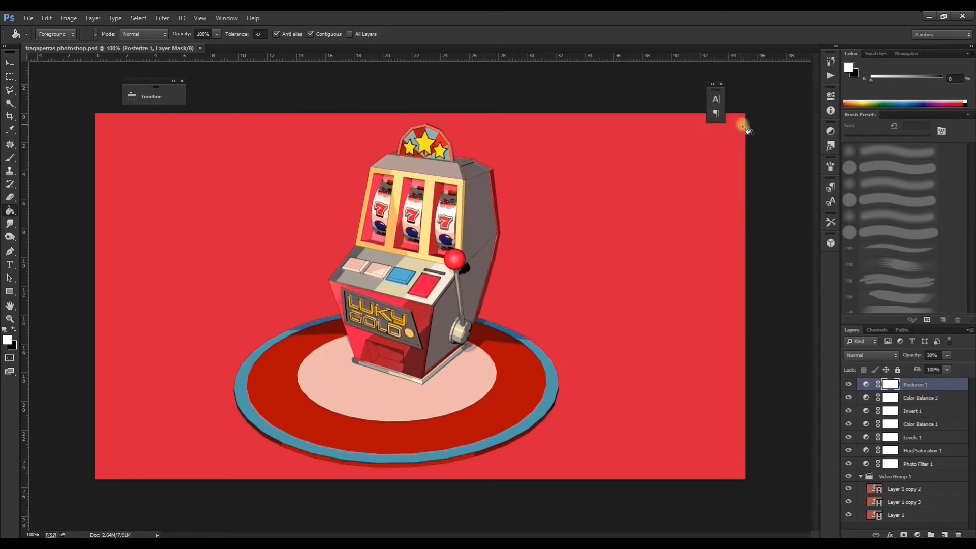
Step: Crop the canvas tightly around the slot machine to about 578 × 544 px, cutting off part of the circular base
{"action": "left_click", "coordinate": [9, 63]}
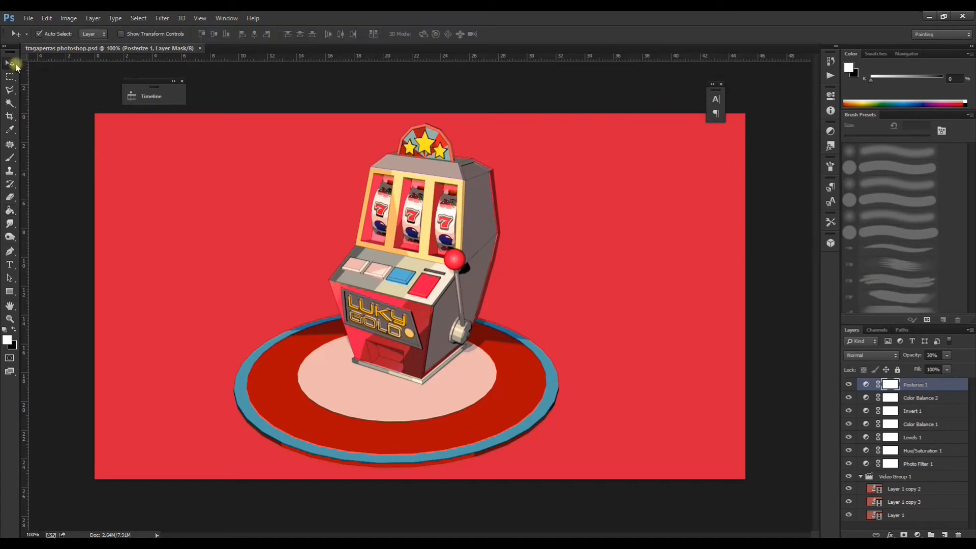
{"action": "left_click", "coordinate": [10, 117]}
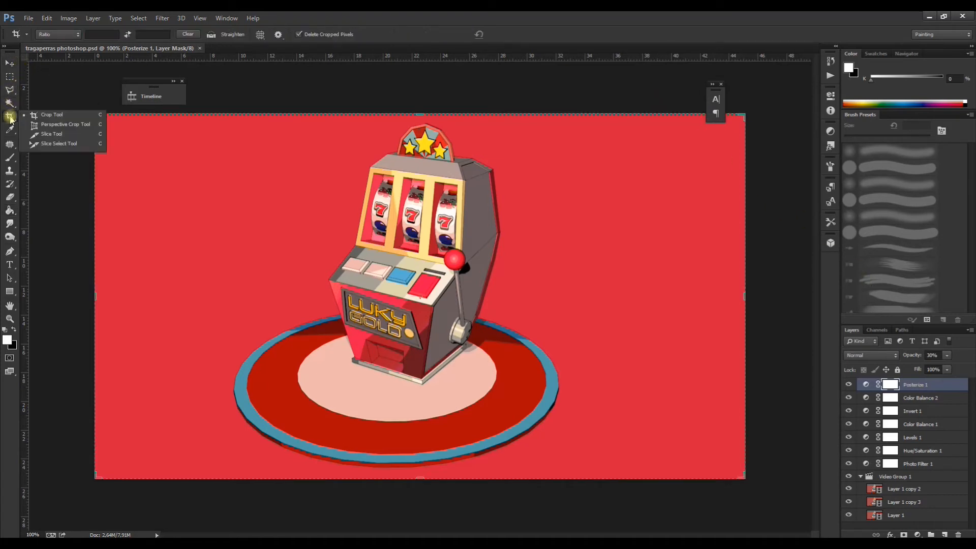
{"action": "left_click", "coordinate": [89, 115]}
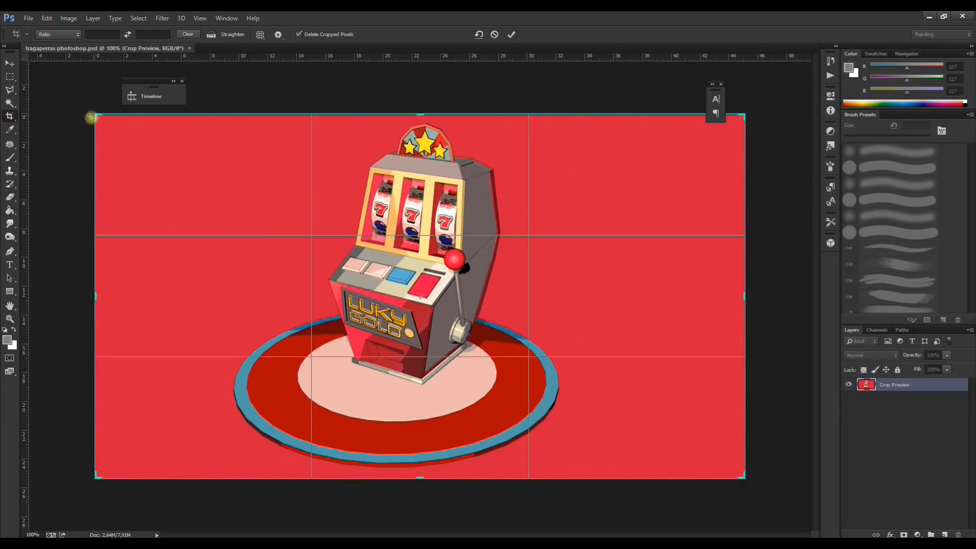
{"action": "left_click_drag", "start_coordinate": [96, 297], "coordinate": [177, 299]}
{"action": "left_click_drag", "start_coordinate": [663, 299], "coordinate": [575, 301]}
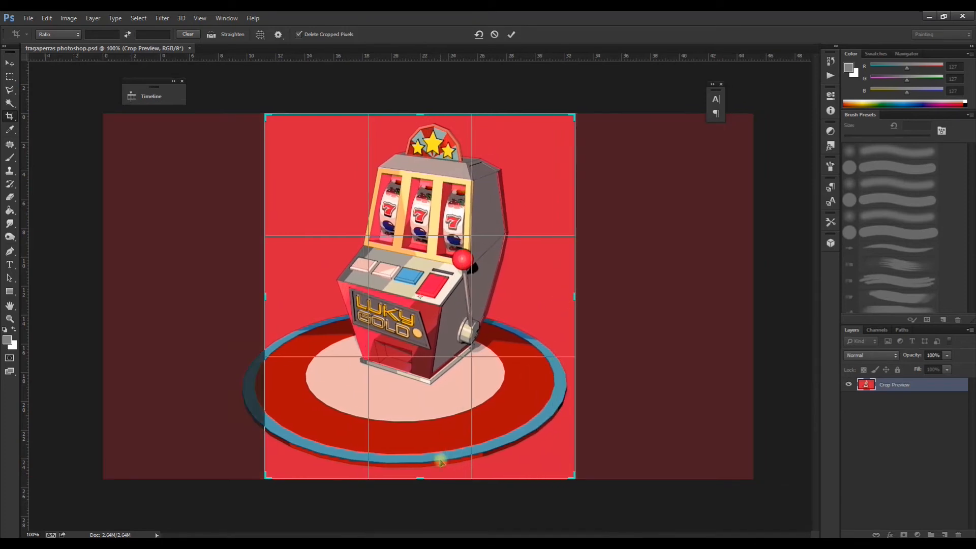
{"action": "left_click_drag", "start_coordinate": [421, 474], "coordinate": [425, 447]}
{"action": "mouse_move", "coordinate": [524, 291]}
{"action": "left_mouse_down"}
{"action": "mouse_move", "coordinate": [511, 287]}
{"action": "mouse_move", "coordinate": [542, 289]}
{"action": "left_mouse_up"}
{"action": "left_click_drag", "start_coordinate": [266, 449], "coordinate": [308, 438]}
{"action": "left_click_drag", "start_coordinate": [568, 446], "coordinate": [566, 433]}
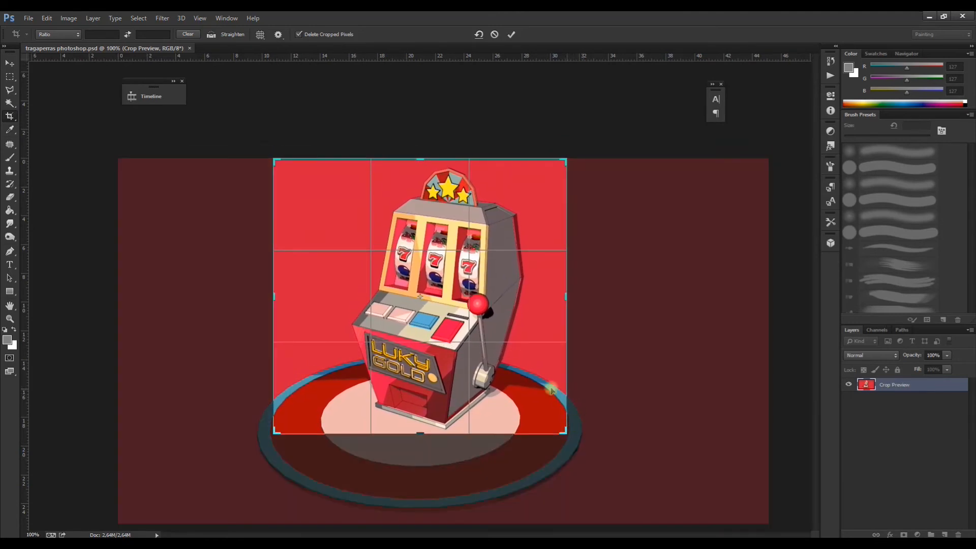
{"action": "key", "text": "Return"}
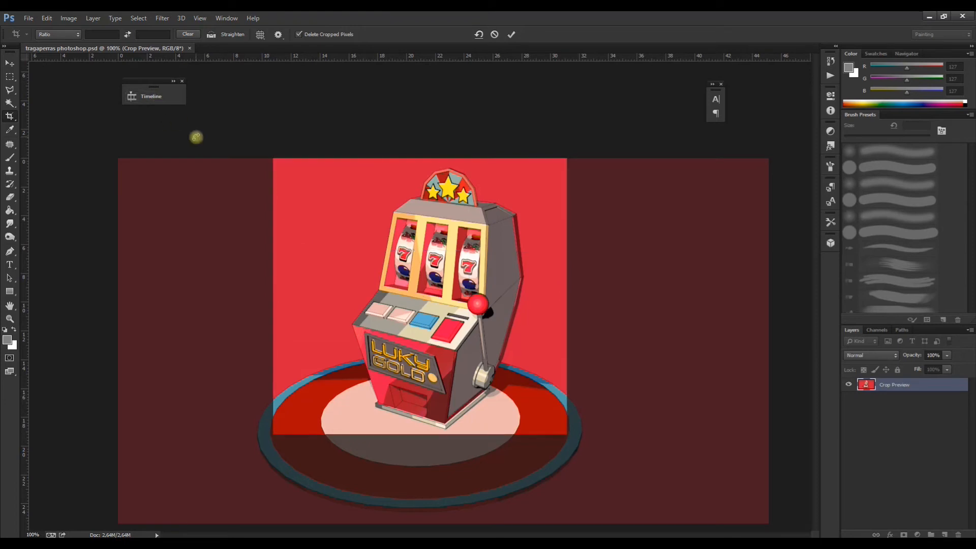
Step: Set up a Save for Web export of the animation as a GIF, trying 128 colors and settling on 64
{"action": "left_click", "coordinate": [27, 18]}
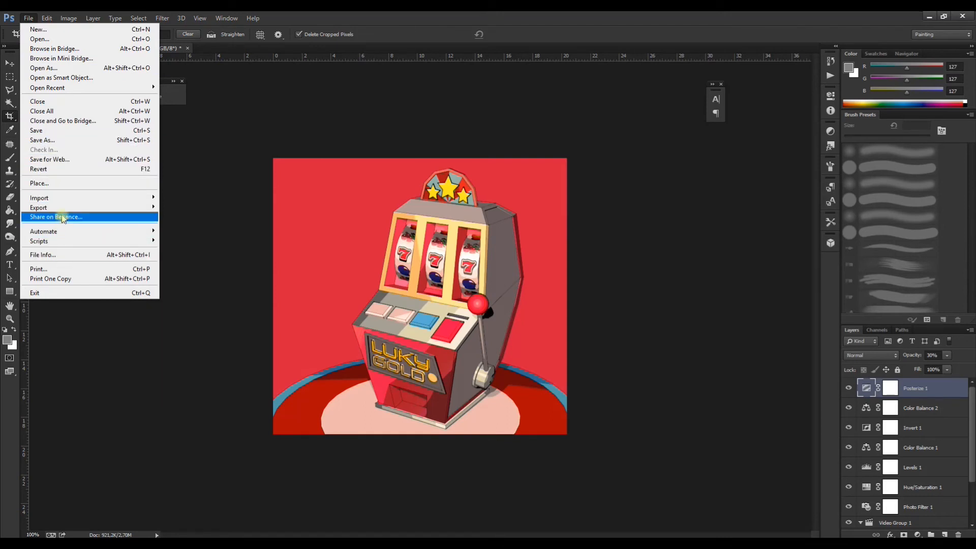
{"action": "mouse_move", "coordinate": [72, 210]}
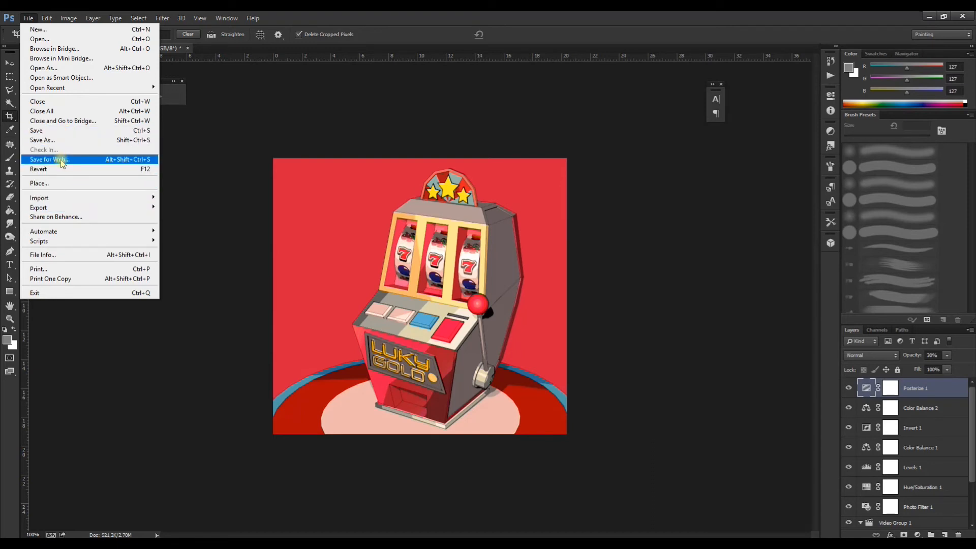
{"action": "left_click", "coordinate": [264, 218]}
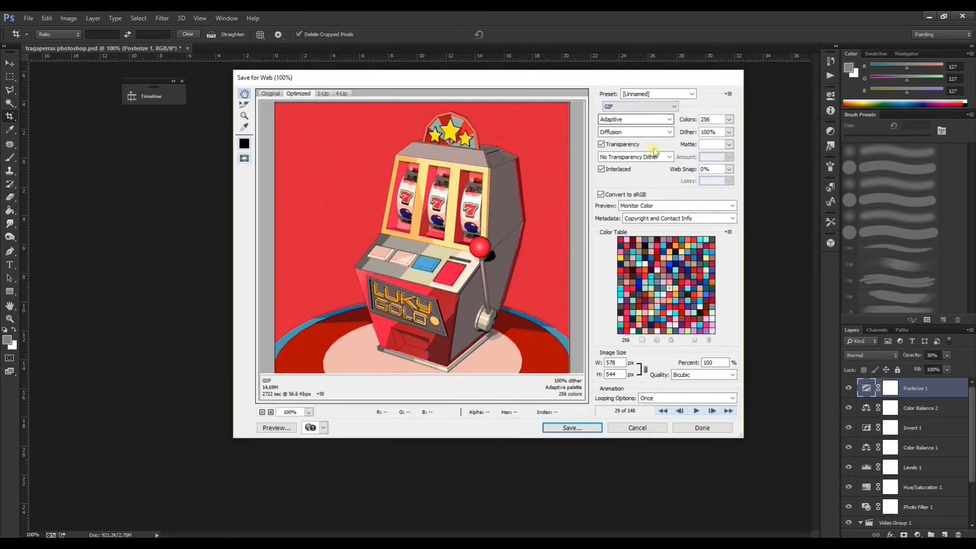
{"action": "left_click", "coordinate": [729, 120]}
{"action": "left_click", "coordinate": [713, 202]}
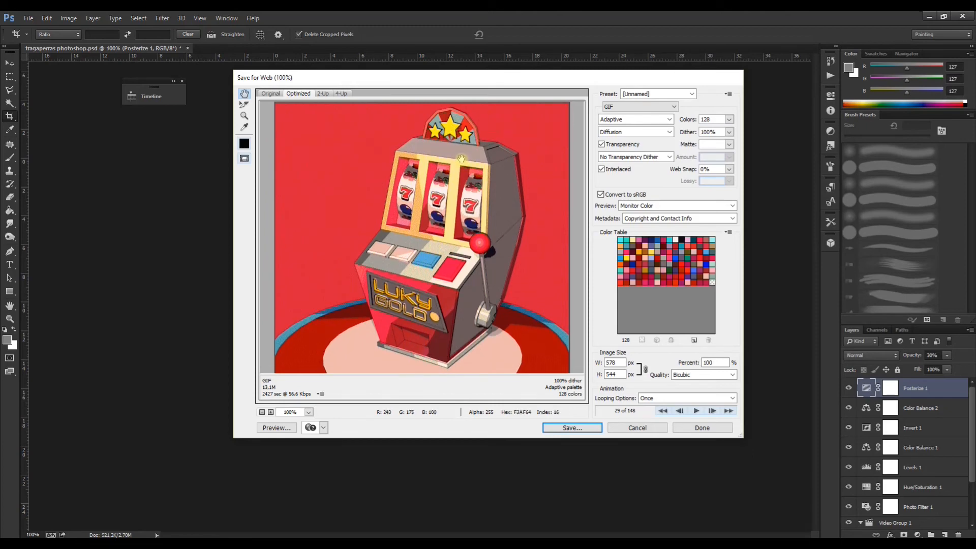
{"action": "left_click", "coordinate": [729, 119]}
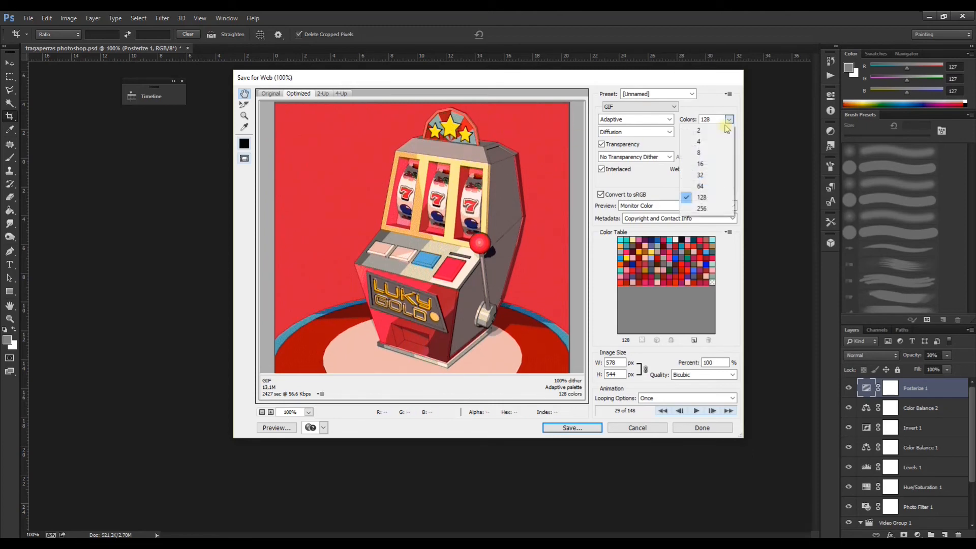
{"action": "left_click", "coordinate": [705, 187]}
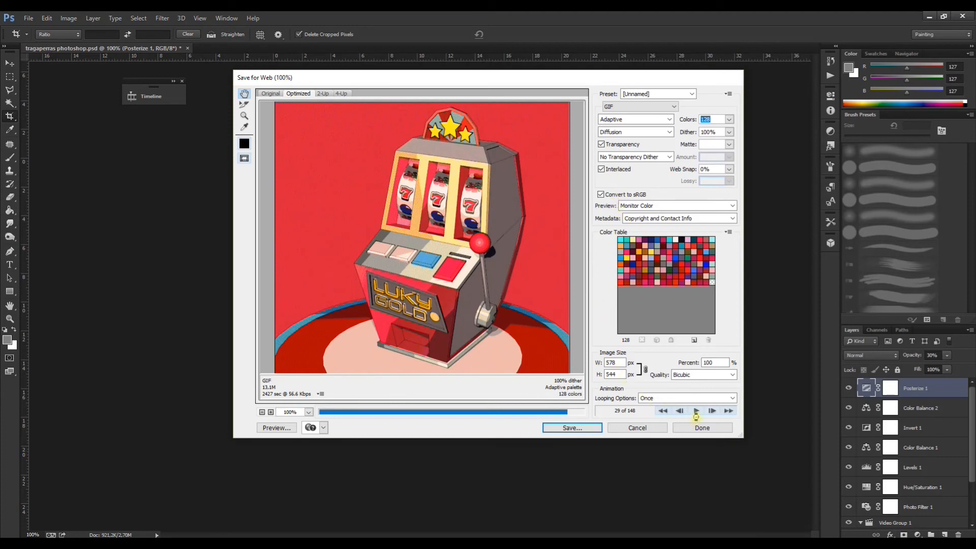
{"action": "type", "text": "64"}
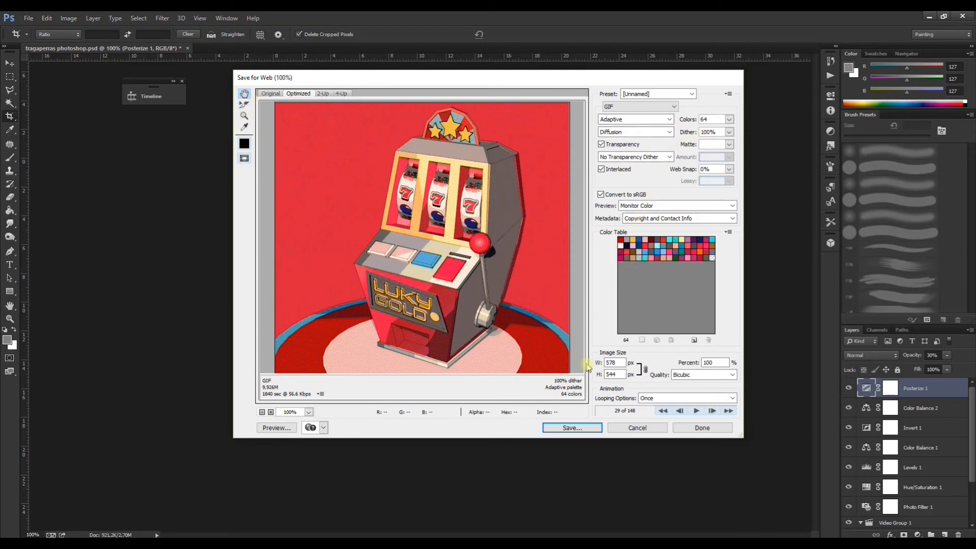
Step: Save the optimized animation to the desktop as tragaperras-photoshop.html in the HTML and Images format
{"action": "left_click", "coordinate": [572, 429]}
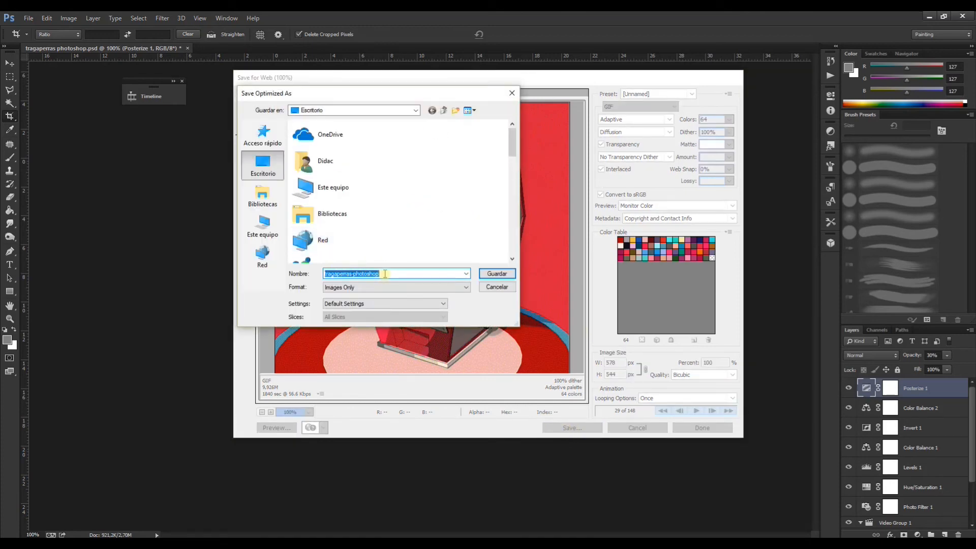
{"action": "left_click", "coordinate": [416, 288]}
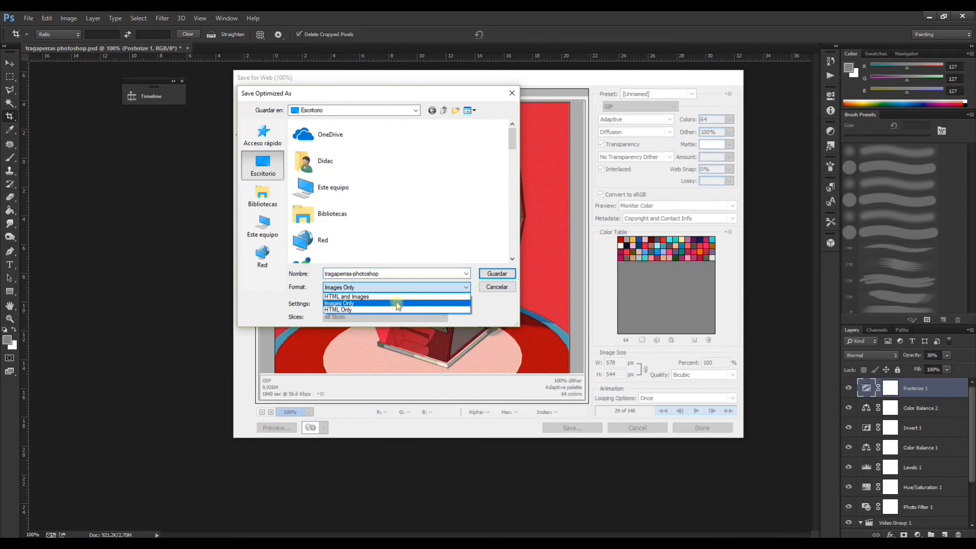
{"action": "left_click", "coordinate": [398, 305]}
{"action": "left_click", "coordinate": [361, 288]}
{"action": "left_click", "coordinate": [349, 298]}
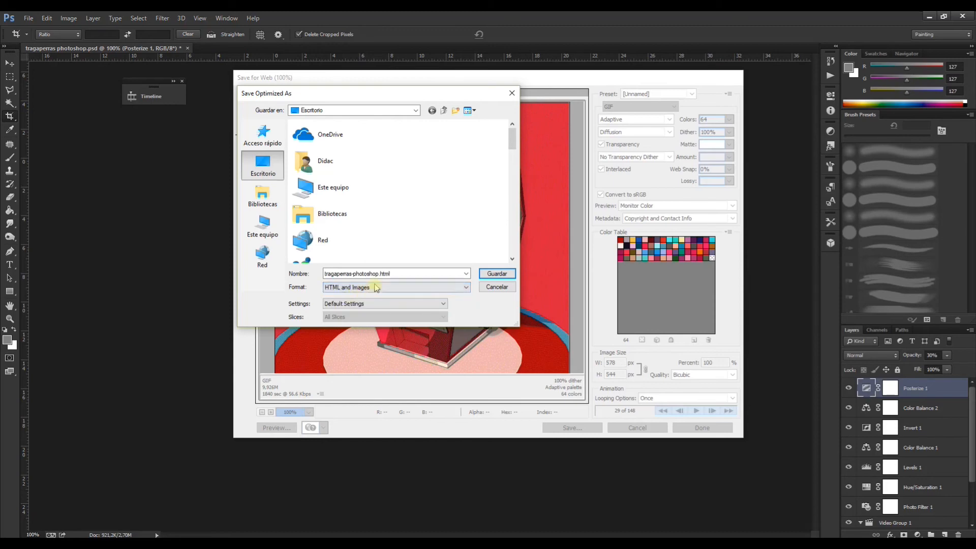
{"action": "left_click", "coordinate": [494, 277]}
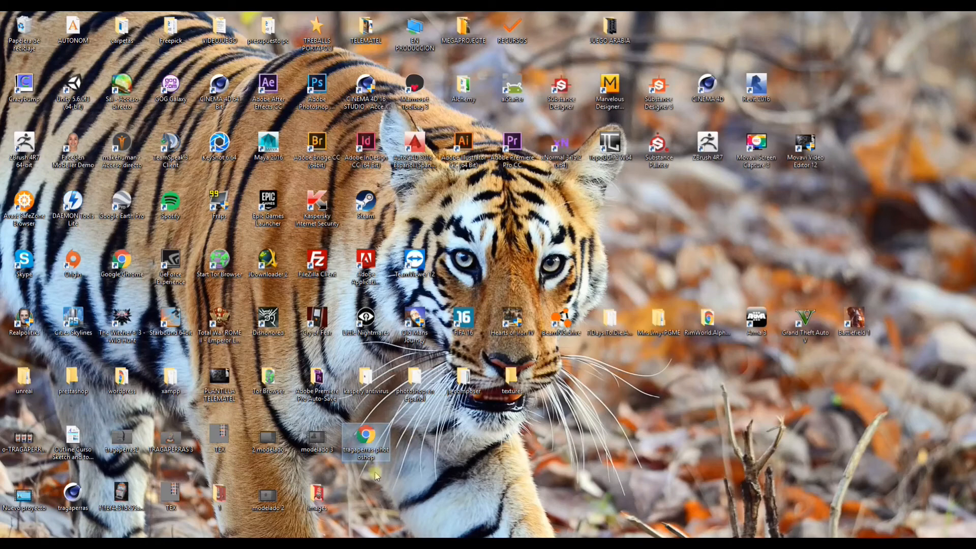
Step: Open the exported tragaperras-photoshop HTML file from the desktop in Google Chrome to check the animation
{"action": "double_click", "coordinate": [368, 437]}
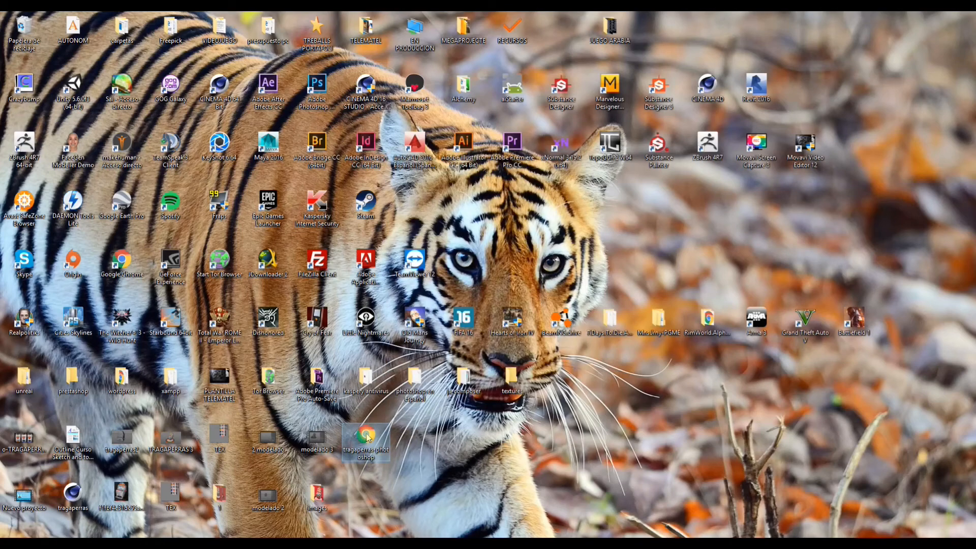
{"action": "double_click", "coordinate": [381, 433]}
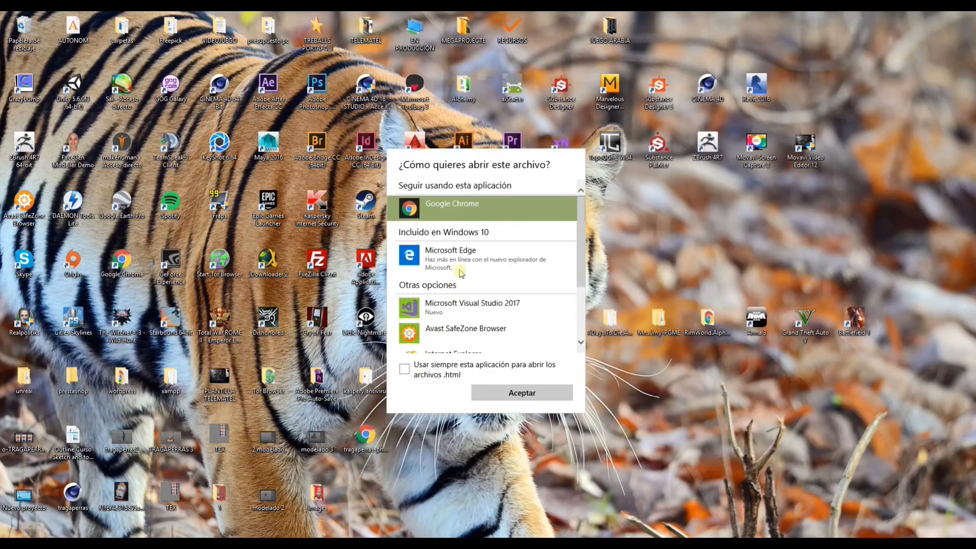
{"action": "left_click", "coordinate": [514, 393]}
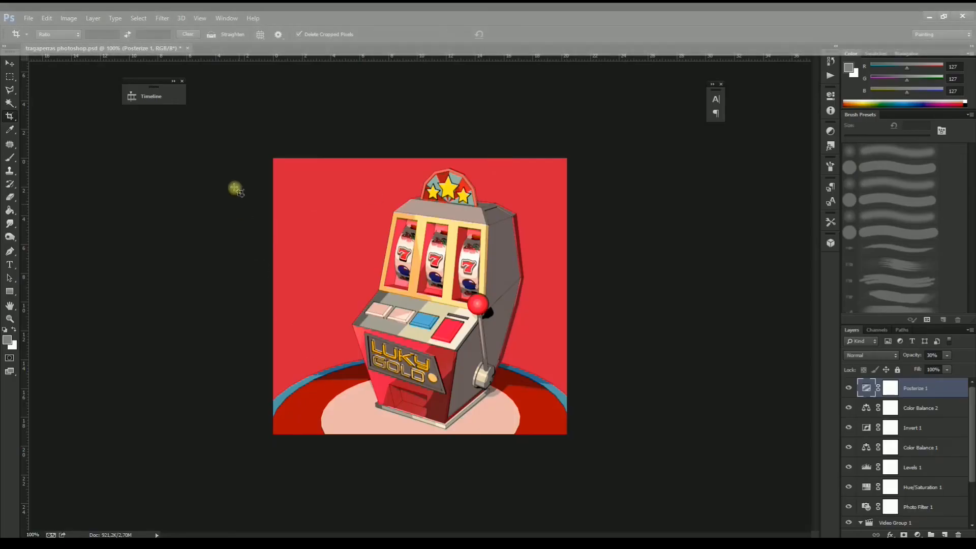
Step: Crop the full-width Photoshop canvas to about 685 × 720 px, keeping the whole circular base in frame
{"action": "key", "text": "c"}
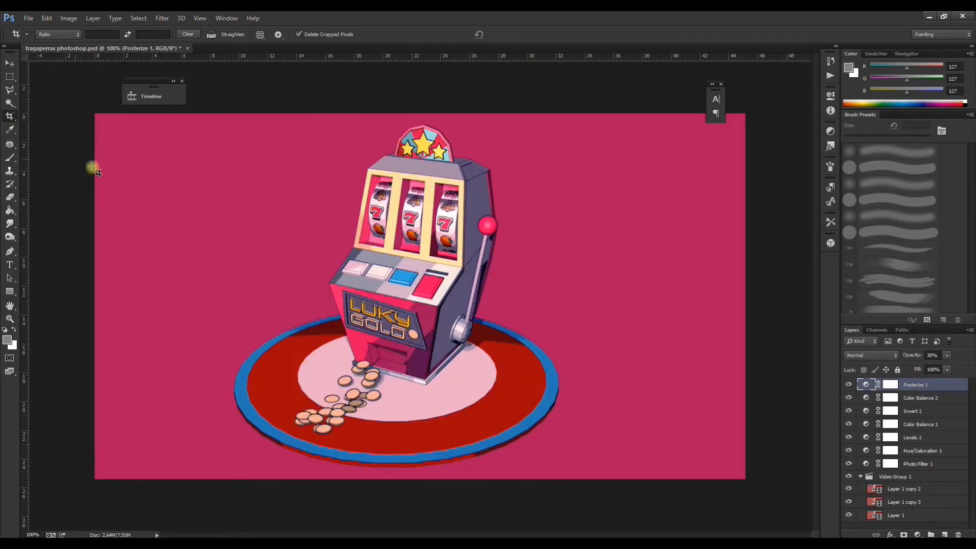
{"action": "left_click_drag", "start_coordinate": [89, 123], "coordinate": [572, 478]}
{"action": "left_click_drag", "start_coordinate": [182, 295], "coordinate": [247, 305]}
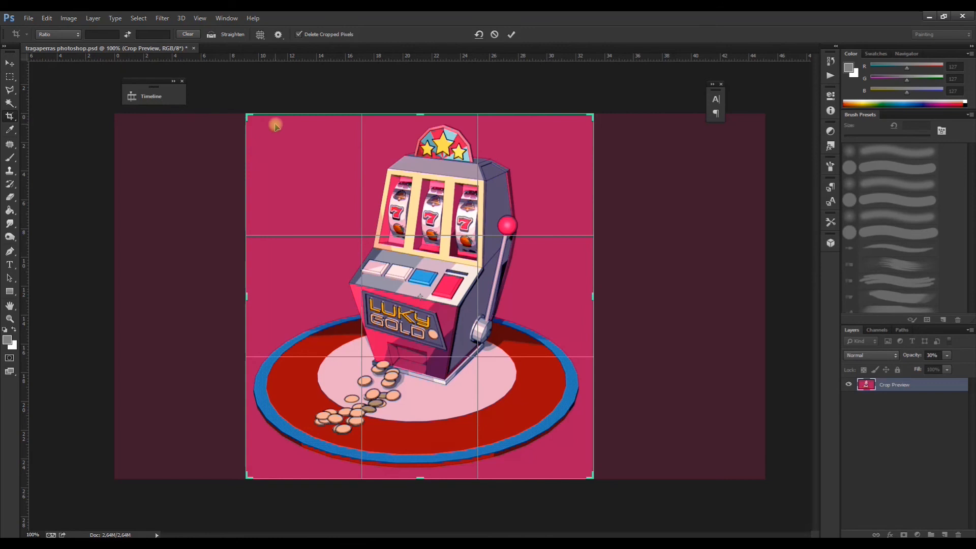
{"action": "key", "text": "Return"}
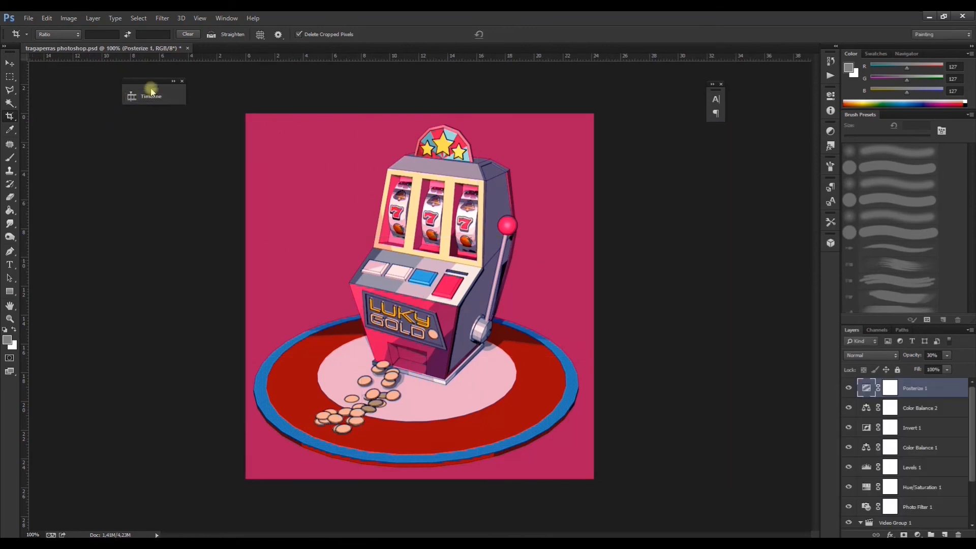
Step: Prepare the wider crop with Save for Web, inspect its preview and keep the GIF at 64 colors
{"action": "left_click", "coordinate": [29, 18]}
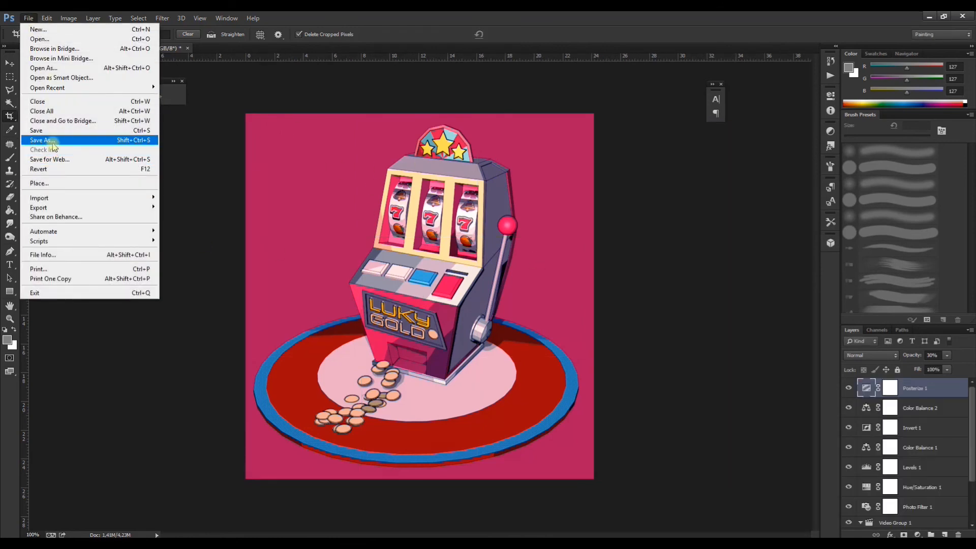
{"action": "left_click", "coordinate": [54, 161]}
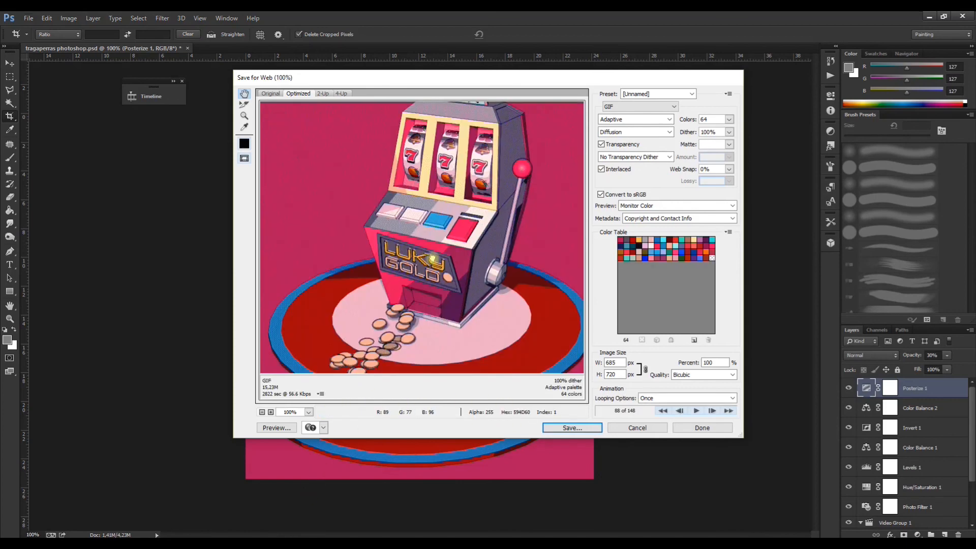
{"action": "left_click_drag", "start_coordinate": [431, 237], "coordinate": [417, 300]}
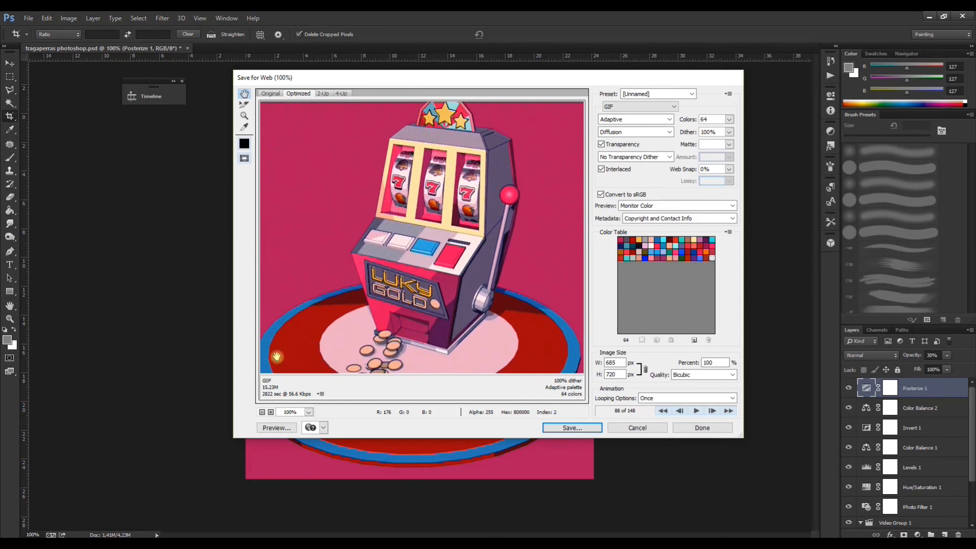
{"action": "mouse_move", "coordinate": [426, 250]}
{"action": "left_mouse_down"}
{"action": "mouse_move", "coordinate": [422, 268]}
{"action": "mouse_move", "coordinate": [415, 257]}
{"action": "left_mouse_up"}
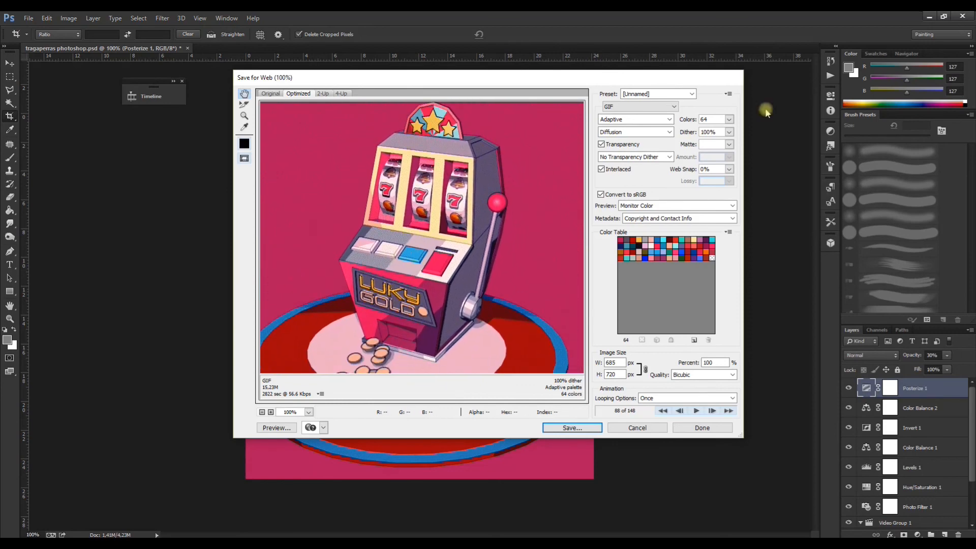
{"action": "left_click", "coordinate": [728, 121]}
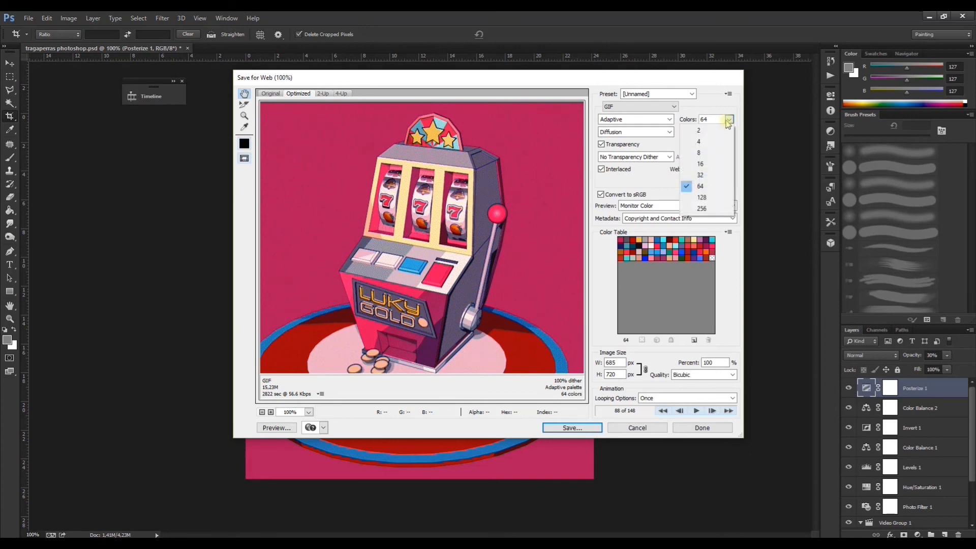
{"action": "left_click", "coordinate": [702, 187]}
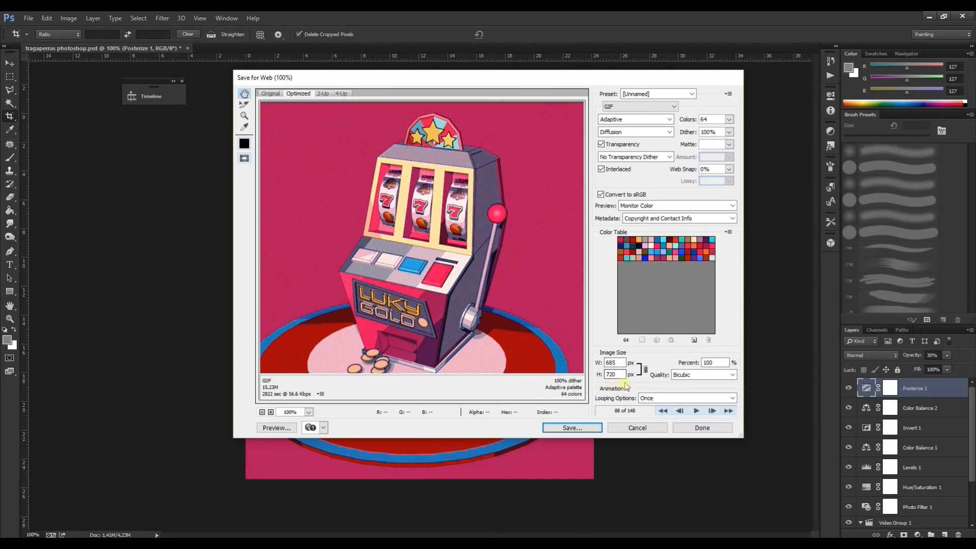
Step: Save the new export to the desktop as tragaperras-photoshop with HTML and Images, replacing the existing files
{"action": "left_click", "coordinate": [563, 429]}
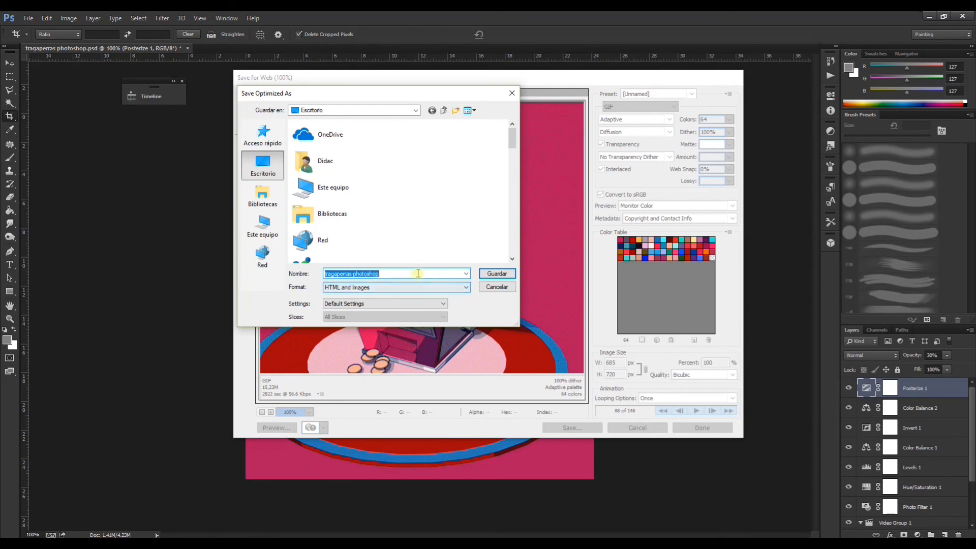
{"action": "left_click", "coordinate": [497, 275]}
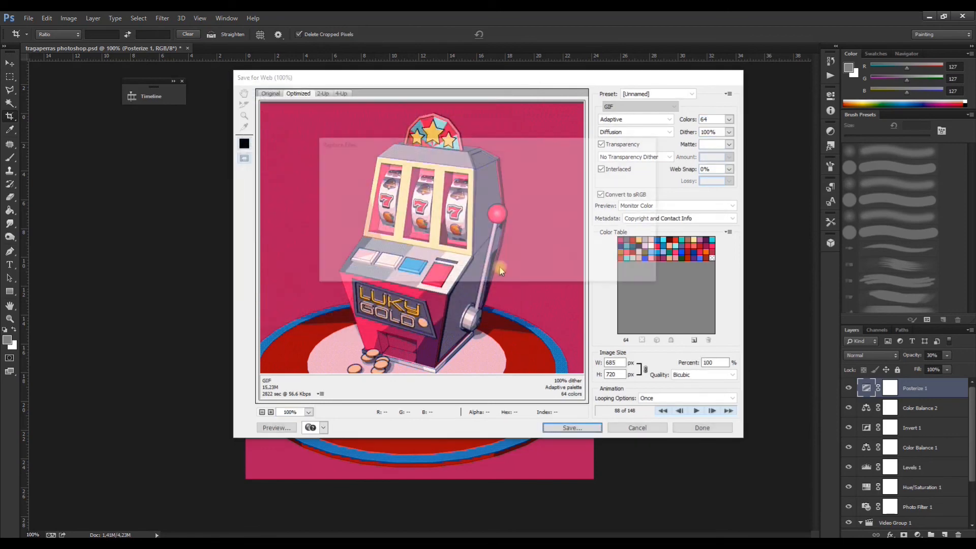
{"action": "left_click", "coordinate": [553, 275]}
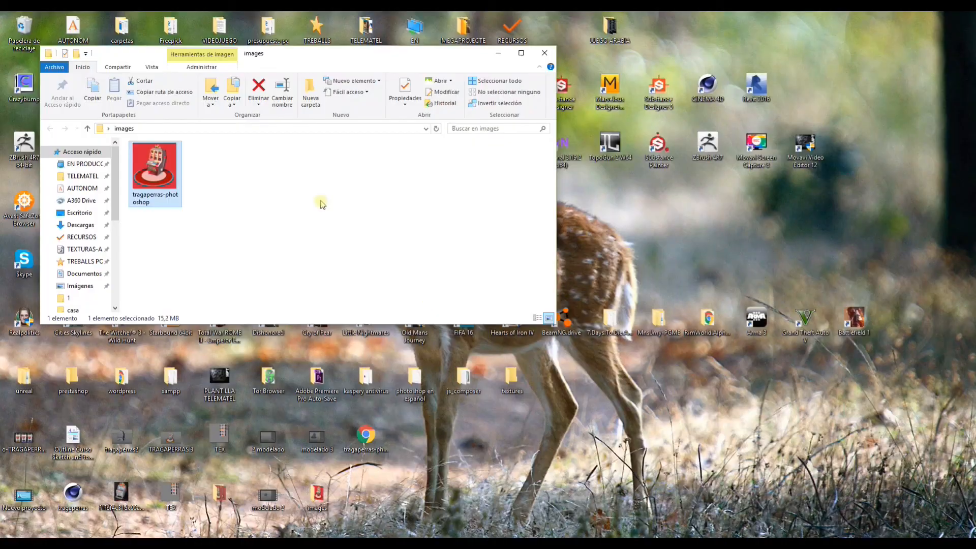
Step: Move the tragaperras-photoshop HTML file from the desktop into the images folder and view tragaperras-photoshop.gif maximized in Photos
{"action": "left_click_drag", "start_coordinate": [366, 435], "coordinate": [276, 195]}
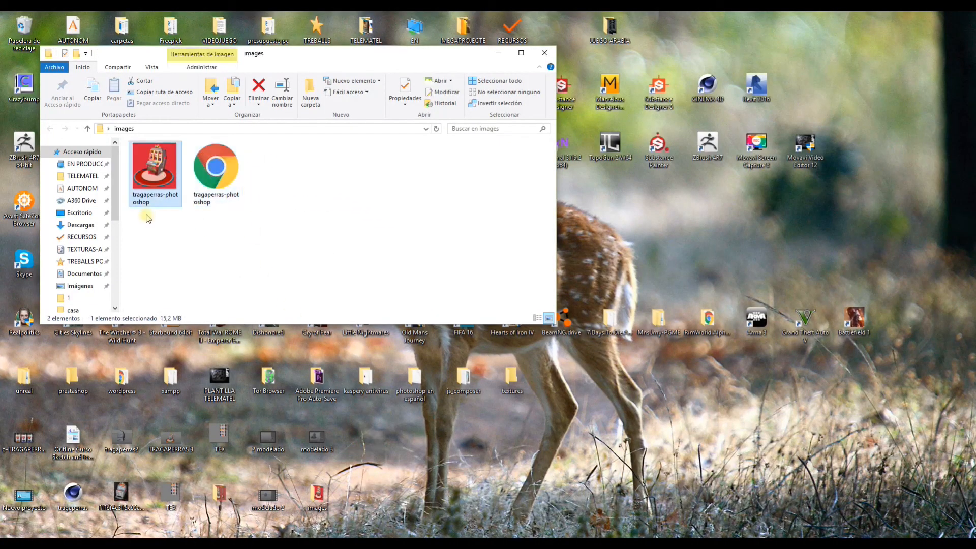
{"action": "double_click", "coordinate": [162, 179]}
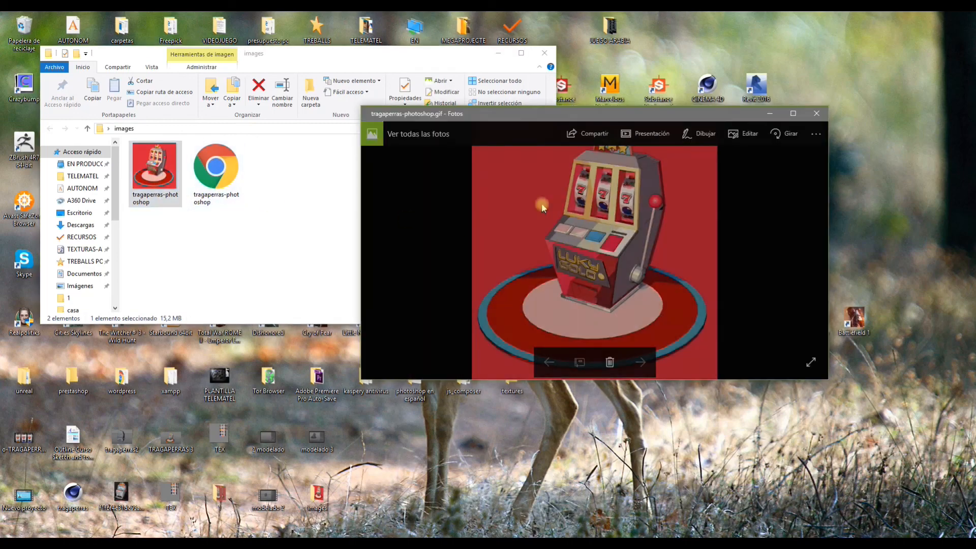
{"action": "left_click", "coordinate": [792, 109]}
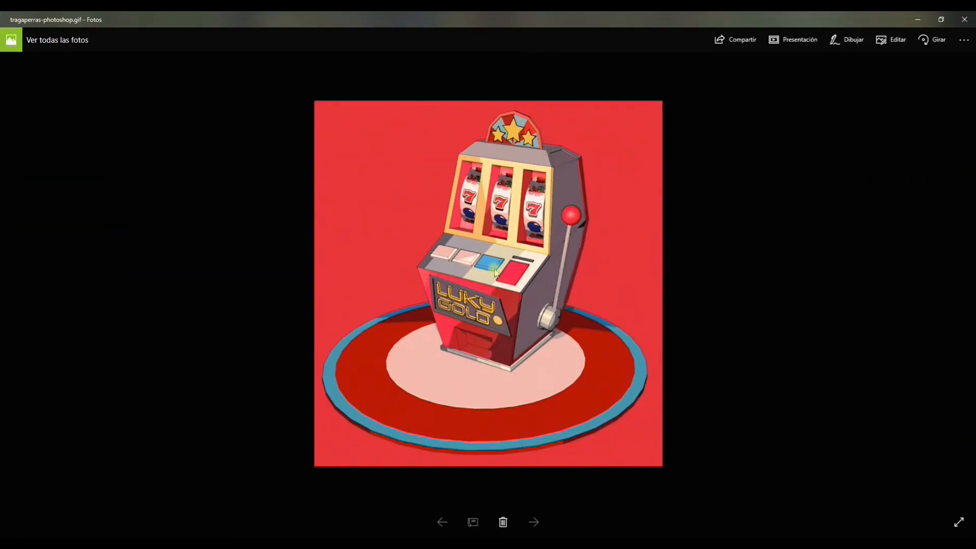